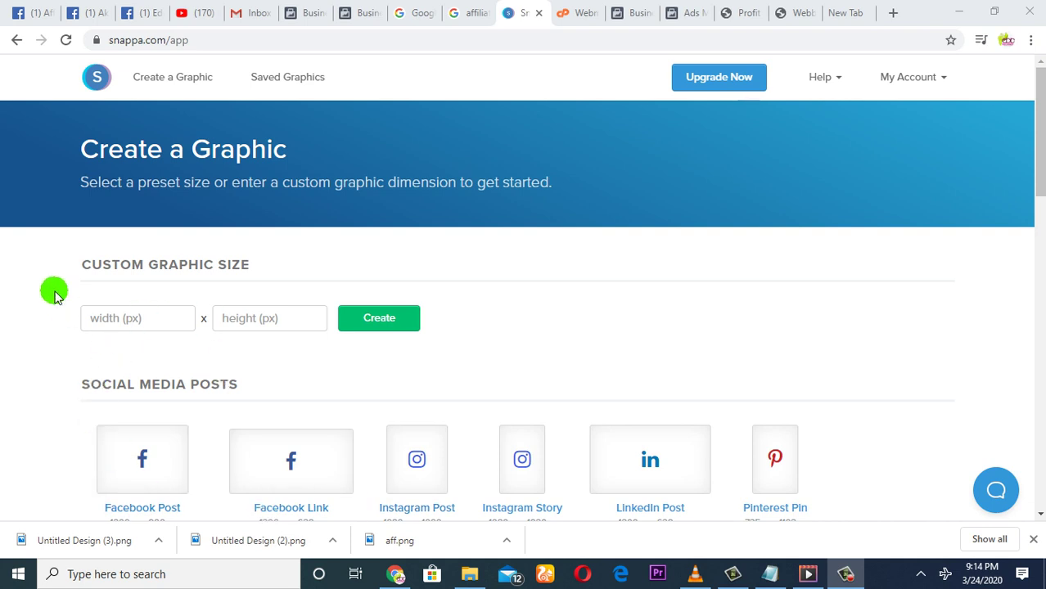
Scroll the Create a Graphic page down to the Social & Display Ads preset sizes.
{"action": "scroll", "coordinate": [386, 304], "scroll_direction": "down", "scroll_amount": 2}
{"action": "scroll", "coordinate": [277, 294], "scroll_direction": "down", "scroll_amount": 1}
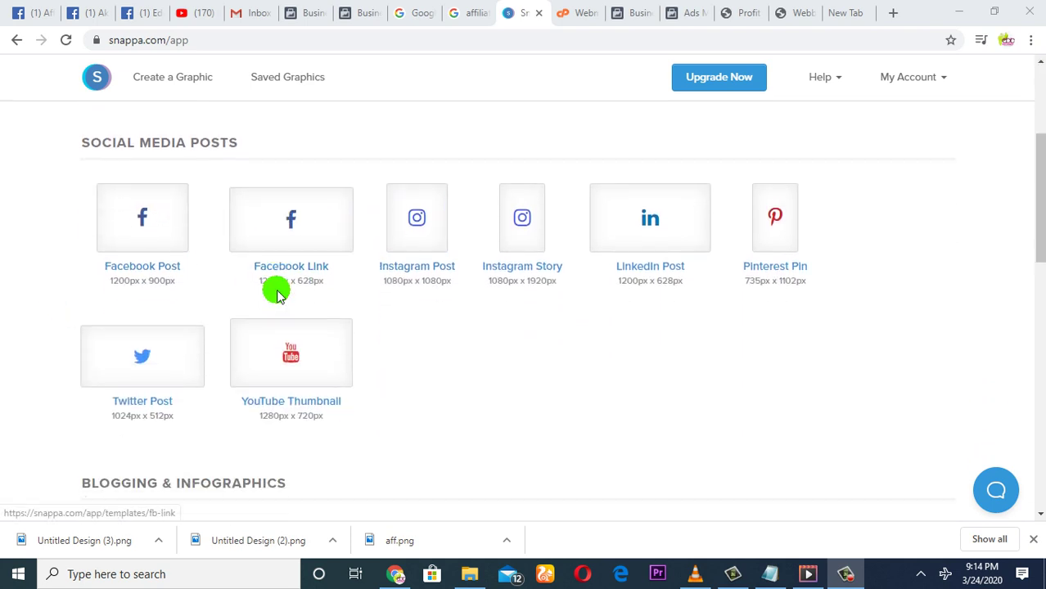
{"action": "scroll", "coordinate": [277, 294], "scroll_direction": "down", "scroll_amount": 1}
{"action": "scroll", "coordinate": [276, 322], "scroll_direction": "down", "scroll_amount": 2}
{"action": "scroll", "coordinate": [110, 304], "scroll_direction": "down", "scroll_amount": 2}
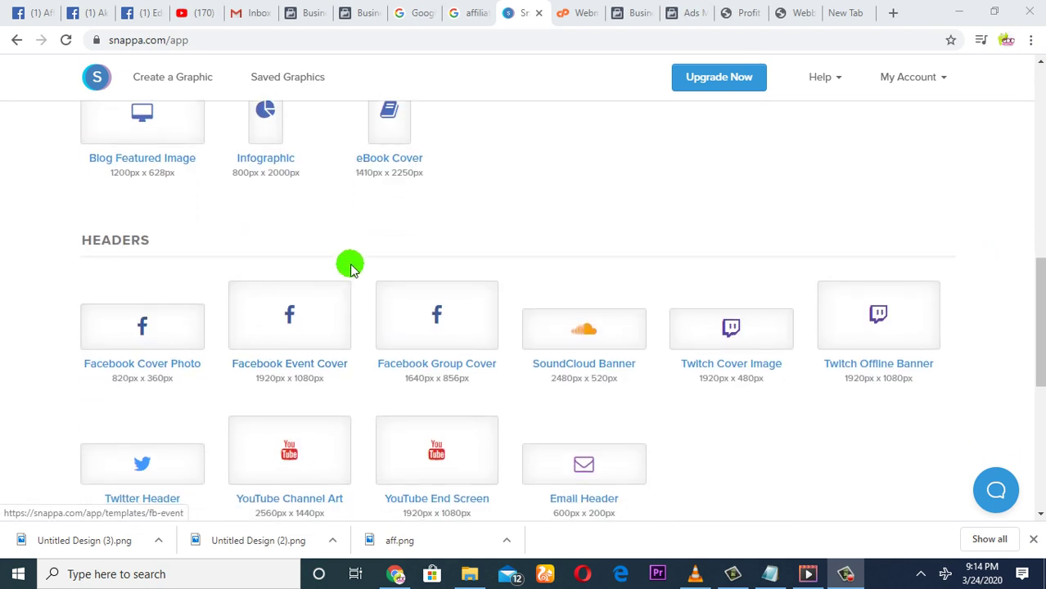
{"action": "scroll", "coordinate": [353, 390], "scroll_direction": "down", "scroll_amount": 3}
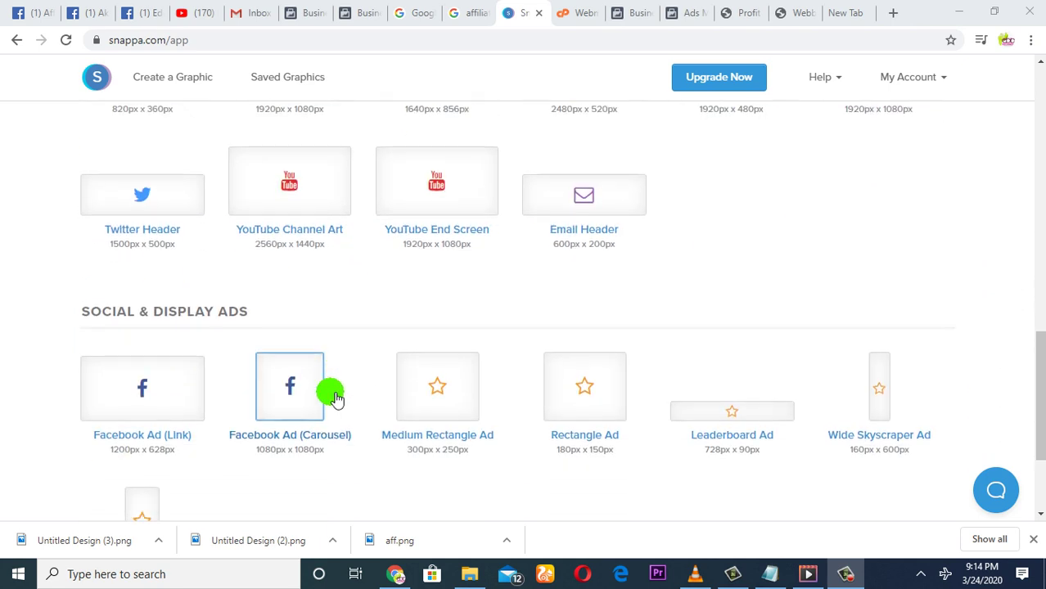
{"action": "scroll", "coordinate": [335, 399], "scroll_direction": "down", "scroll_amount": 1}
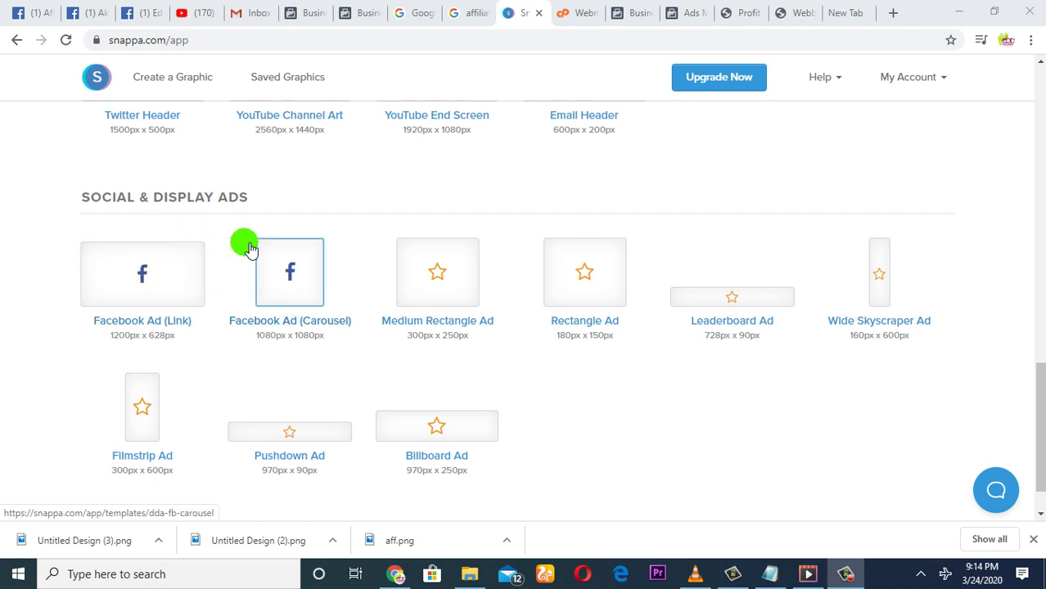
Choose the 1200×628 Facebook Ad (Link) size to open its template gallery.
{"action": "left_click", "coordinate": [176, 283]}
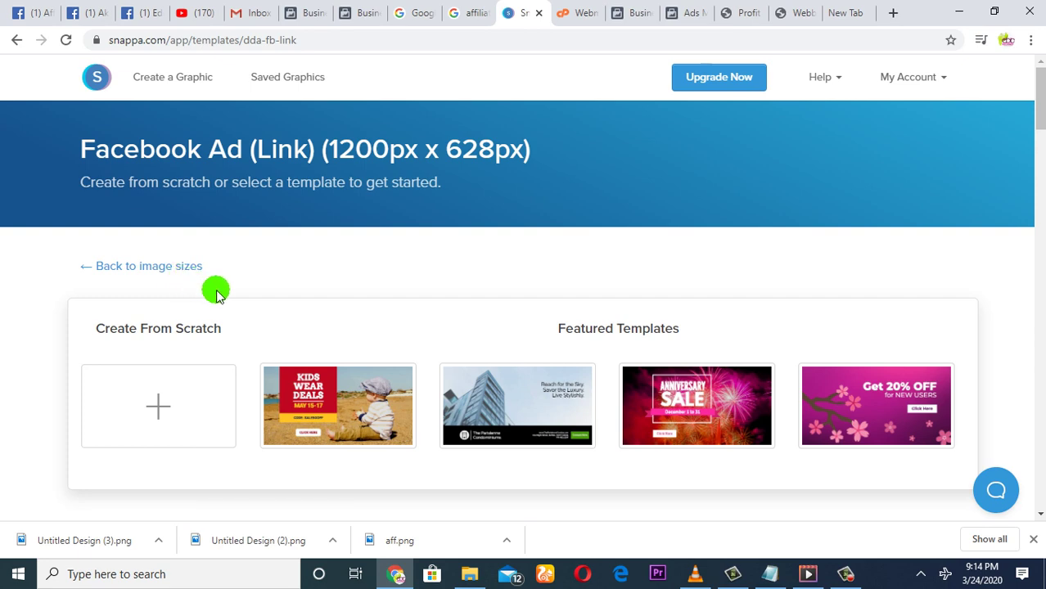
{"action": "scroll", "coordinate": [724, 344], "scroll_direction": "down", "scroll_amount": 2}
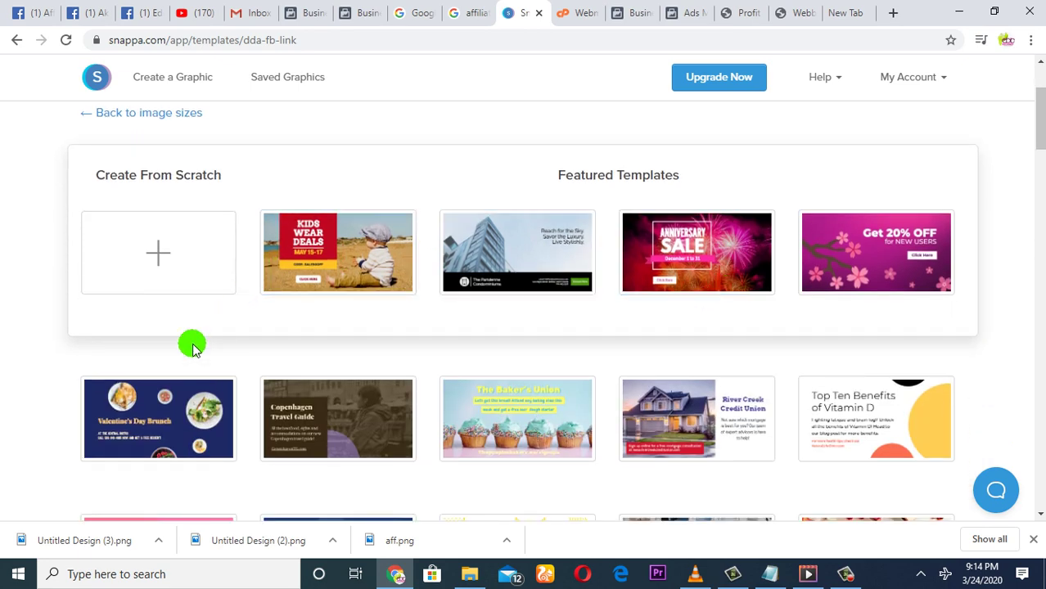
{"action": "scroll", "coordinate": [200, 331], "scroll_direction": "down", "scroll_amount": 2}
{"action": "scroll", "coordinate": [723, 292], "scroll_direction": "down", "scroll_amount": 3}
{"action": "scroll", "coordinate": [498, 283], "scroll_direction": "down", "scroll_amount": 2}
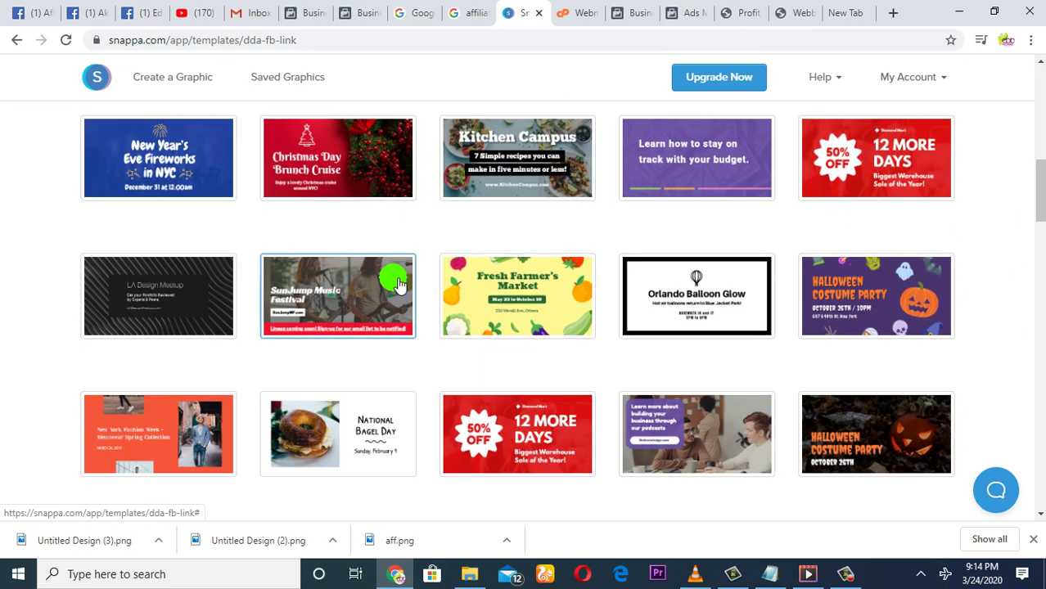
{"action": "scroll", "coordinate": [393, 283], "scroll_direction": "down", "scroll_amount": 2}
{"action": "scroll", "coordinate": [381, 282], "scroll_direction": "down", "scroll_amount": 1}
{"action": "scroll", "coordinate": [360, 288], "scroll_direction": "down", "scroll_amount": 1}
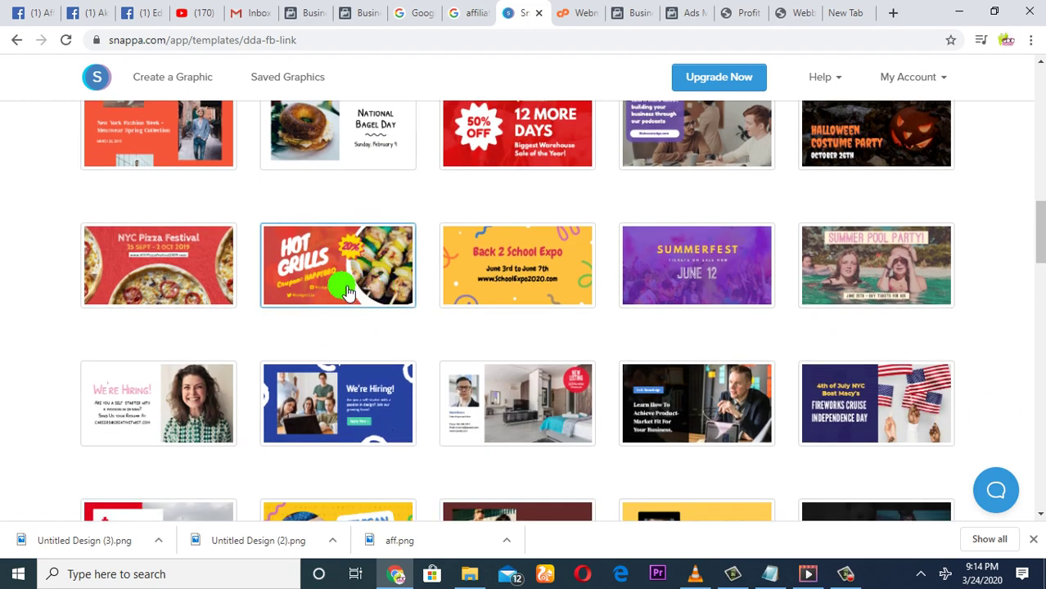
{"action": "scroll", "coordinate": [327, 303], "scroll_direction": "down", "scroll_amount": 2}
Browse the Facebook ad templates until the orange Forex Trade design is in view.
{"action": "scroll", "coordinate": [818, 344], "scroll_direction": "up", "scroll_amount": 3}
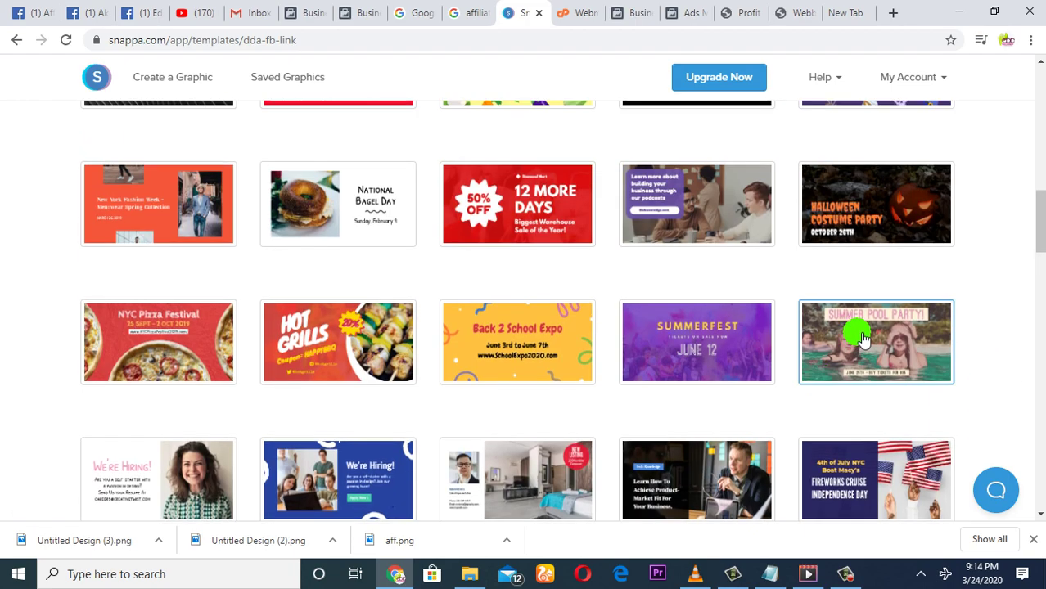
{"action": "scroll", "coordinate": [761, 253], "scroll_direction": "up", "scroll_amount": 1}
{"action": "scroll", "coordinate": [422, 205], "scroll_direction": "up", "scroll_amount": 1}
{"action": "scroll", "coordinate": [635, 297], "scroll_direction": "down", "scroll_amount": 2}
{"action": "scroll", "coordinate": [728, 311], "scroll_direction": "down", "scroll_amount": 4}
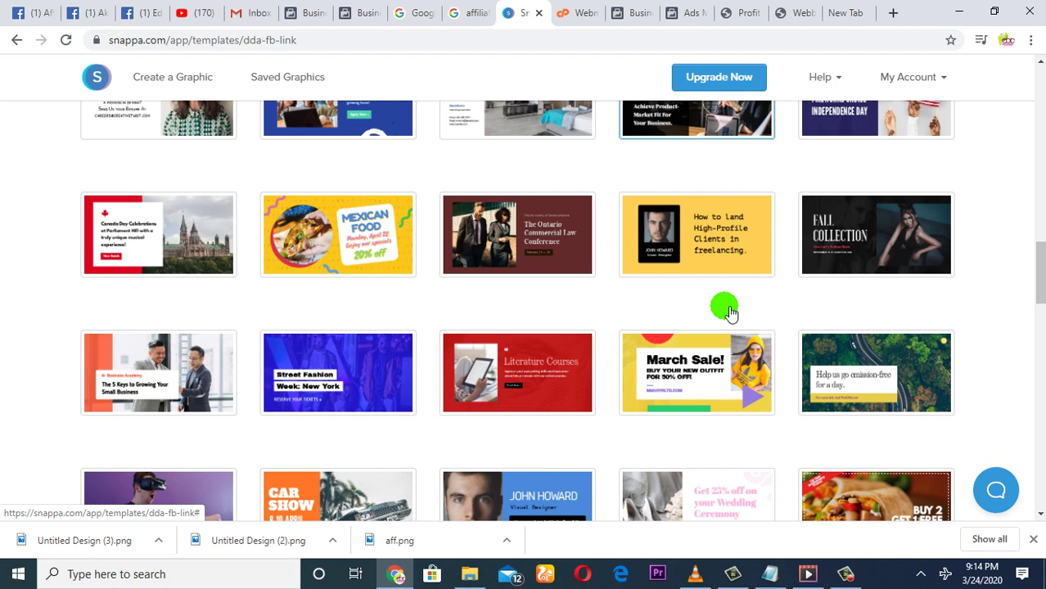
{"action": "scroll", "coordinate": [655, 307], "scroll_direction": "down", "scroll_amount": 4}
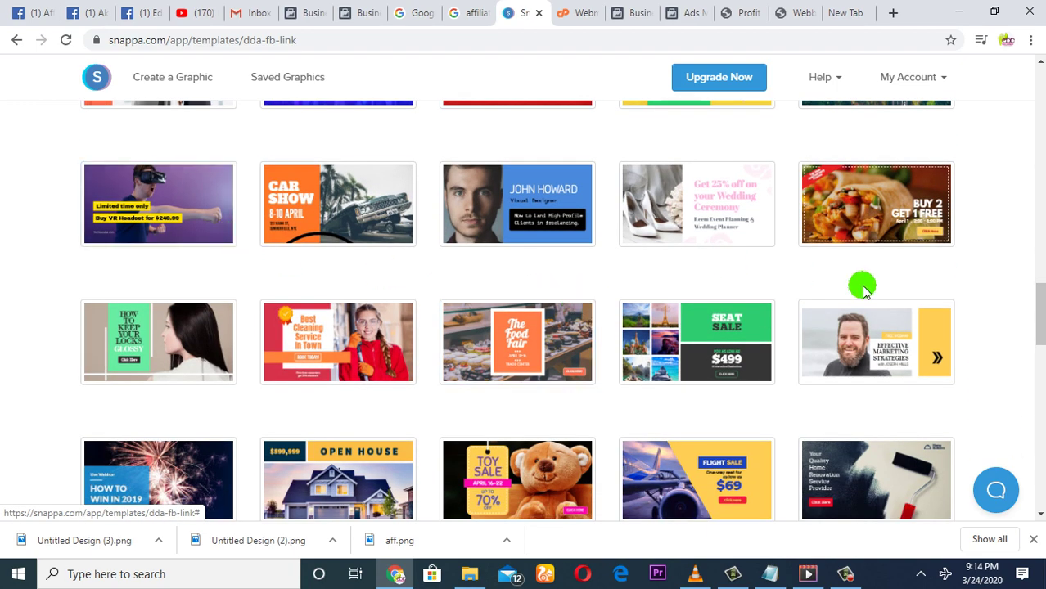
{"action": "scroll", "coordinate": [864, 291], "scroll_direction": "down", "scroll_amount": 2}
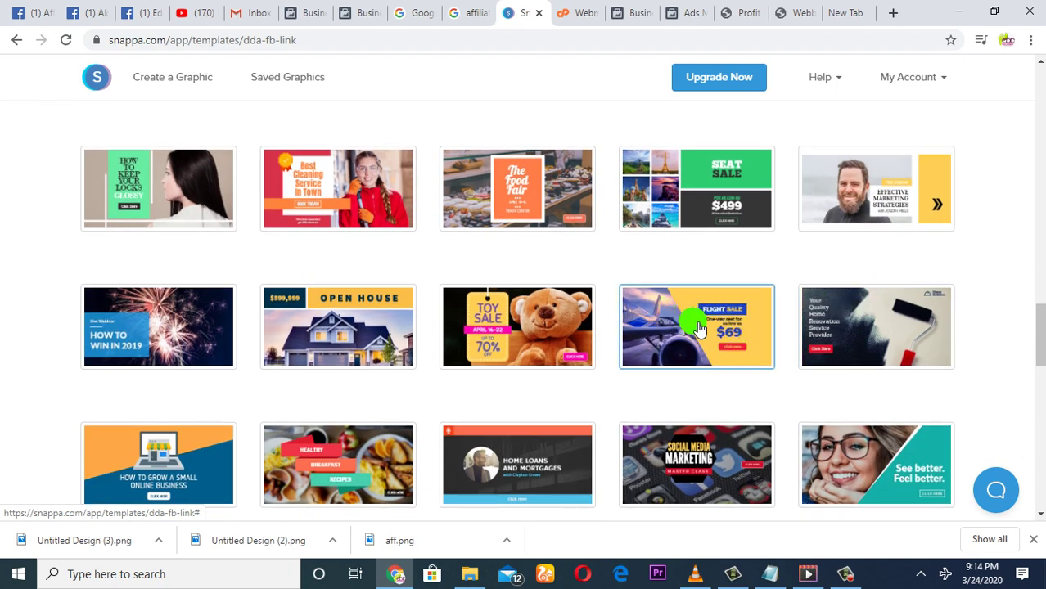
{"action": "scroll", "coordinate": [708, 328], "scroll_direction": "down", "scroll_amount": 2}
{"action": "scroll", "coordinate": [663, 324], "scroll_direction": "down", "scroll_amount": 2}
{"action": "scroll", "coordinate": [601, 315], "scroll_direction": "down", "scroll_amount": 2}
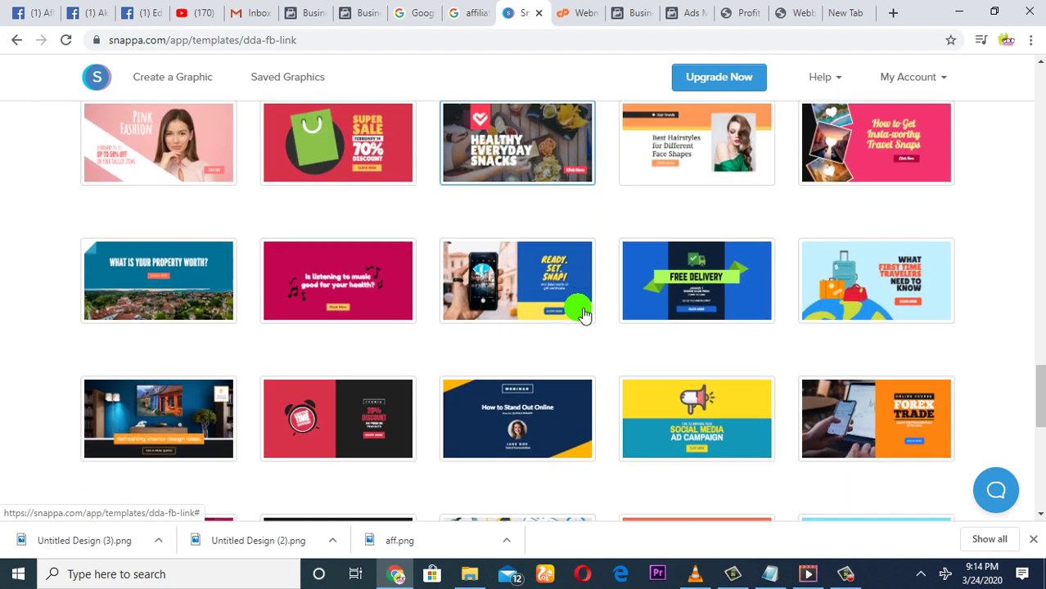
{"action": "scroll", "coordinate": [577, 313], "scroll_direction": "down", "scroll_amount": 2}
{"action": "scroll", "coordinate": [577, 311], "scroll_direction": "down", "scroll_amount": 1}
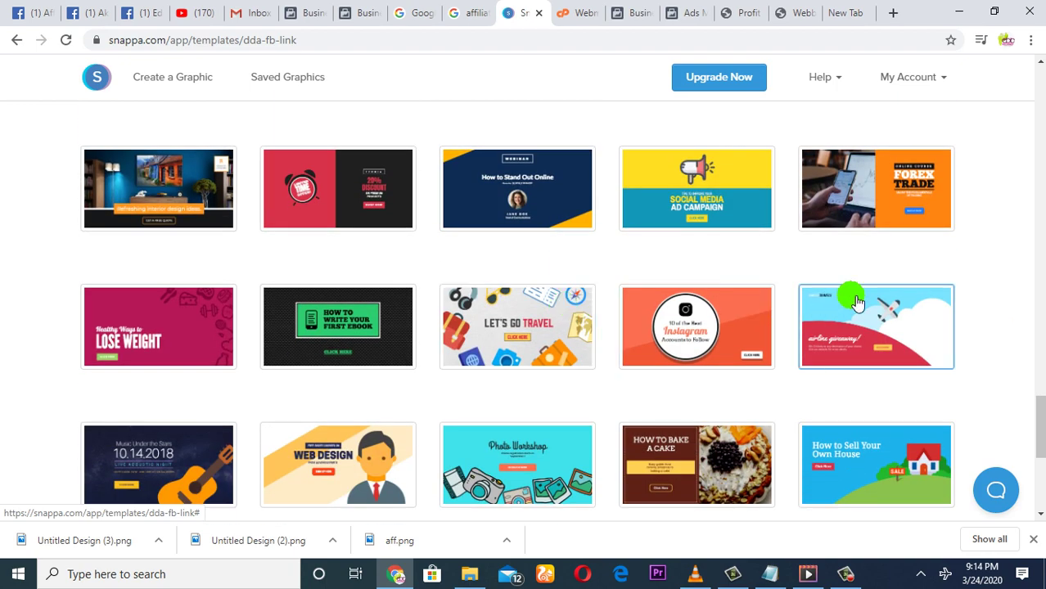
{"action": "scroll", "coordinate": [814, 257], "scroll_direction": "down", "scroll_amount": 1}
{"action": "scroll", "coordinate": [823, 283], "scroll_direction": "down", "scroll_amount": 2}
{"action": "scroll", "coordinate": [811, 285], "scroll_direction": "up", "scroll_amount": 3}
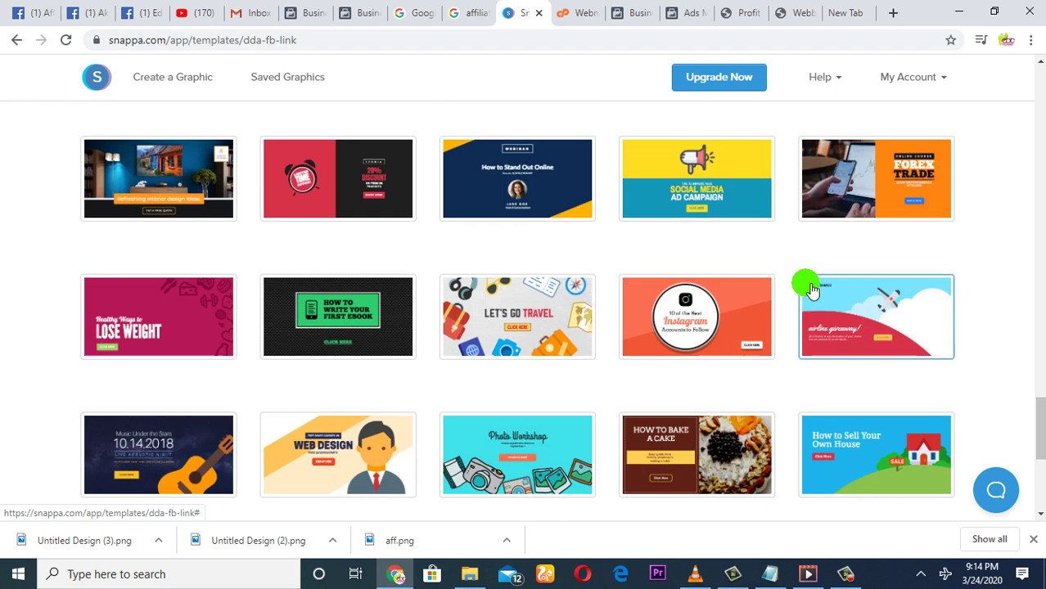
{"action": "scroll", "coordinate": [761, 254], "scroll_direction": "down", "scroll_amount": 3}
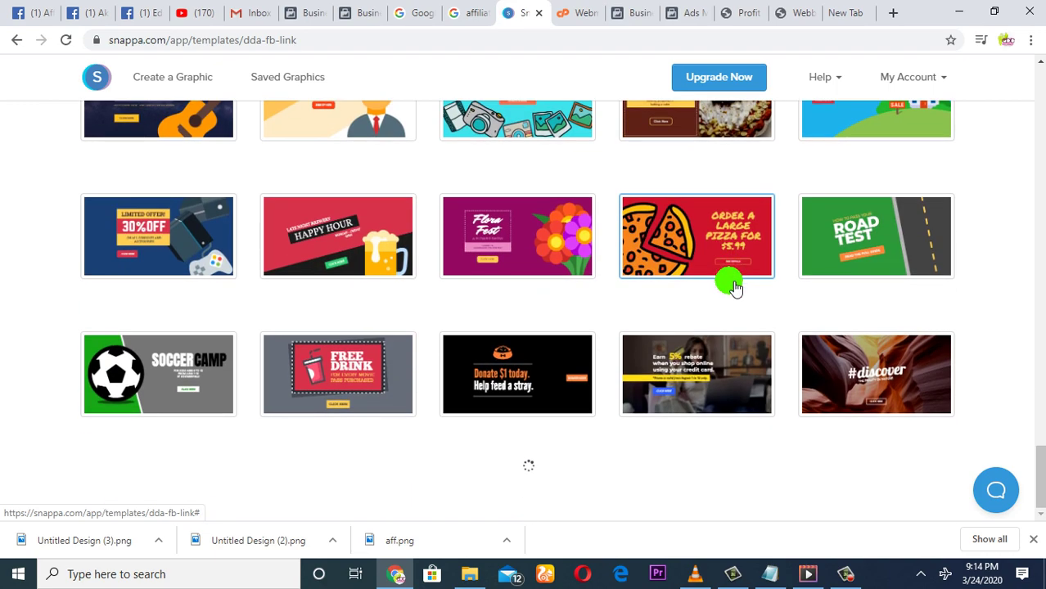
{"action": "scroll", "coordinate": [736, 295], "scroll_direction": "up", "scroll_amount": 1}
{"action": "scroll", "coordinate": [744, 299], "scroll_direction": "down", "scroll_amount": 2}
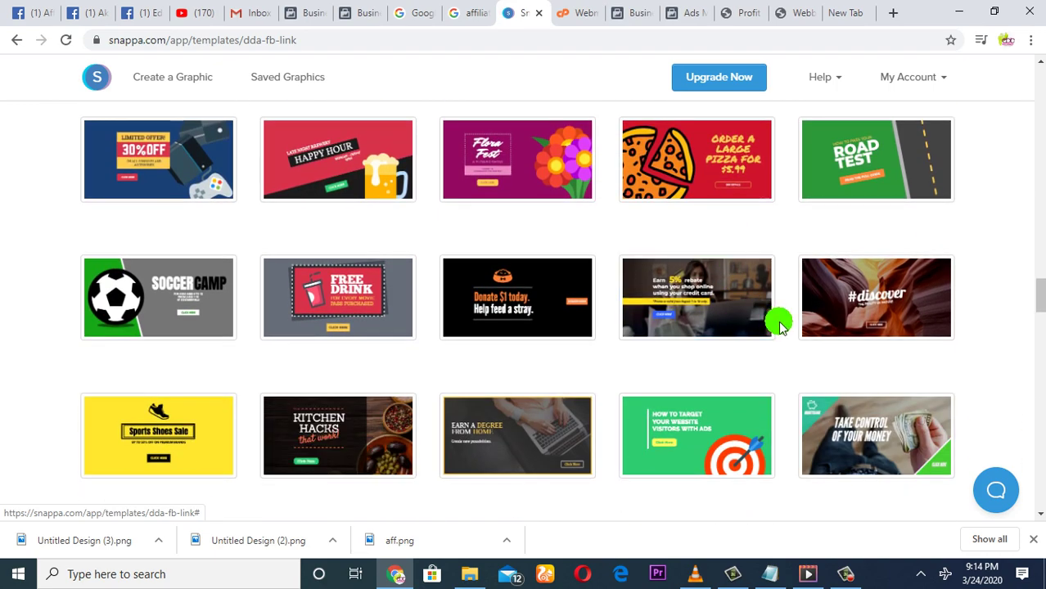
{"action": "scroll", "coordinate": [695, 327], "scroll_direction": "down", "scroll_amount": 3}
{"action": "scroll", "coordinate": [736, 348], "scroll_direction": "down", "scroll_amount": 2}
{"action": "scroll", "coordinate": [818, 361], "scroll_direction": "down", "scroll_amount": 2}
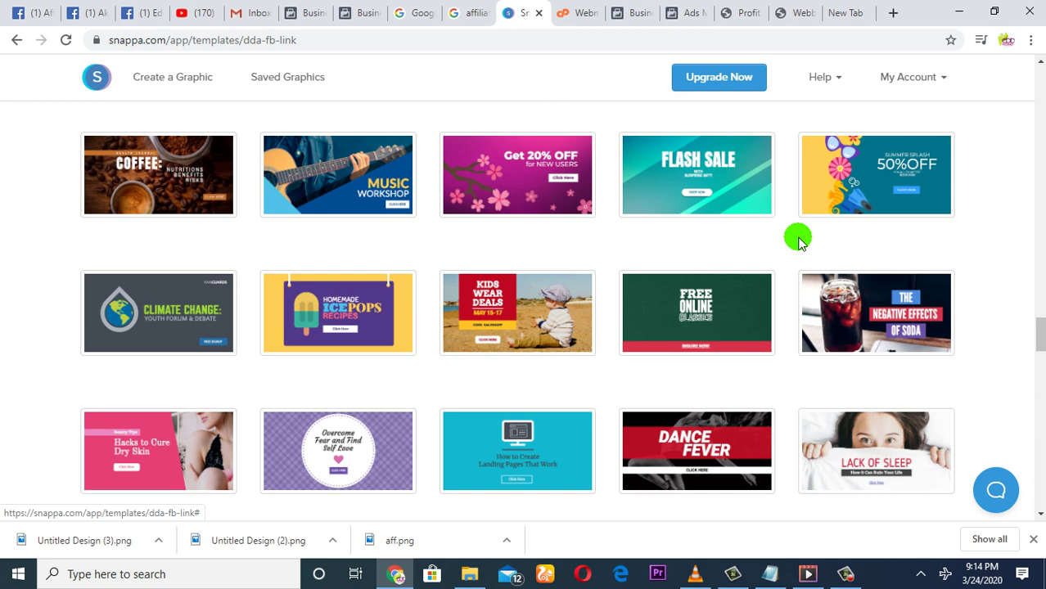
{"action": "scroll", "coordinate": [884, 327], "scroll_direction": "down", "scroll_amount": 1}
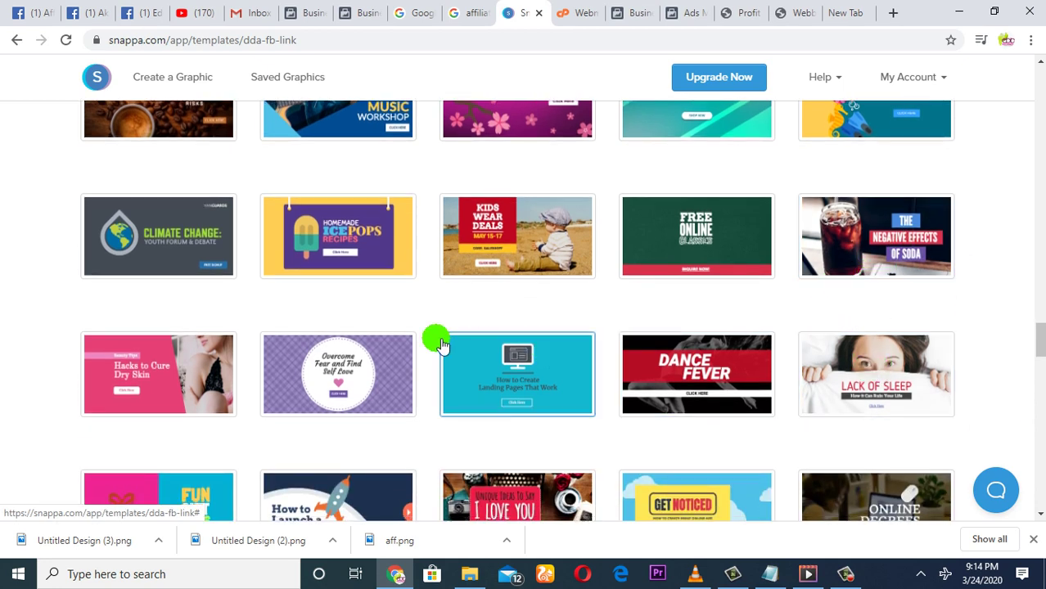
{"action": "scroll", "coordinate": [417, 348], "scroll_direction": "down", "scroll_amount": 2}
{"action": "scroll", "coordinate": [418, 359], "scroll_direction": "down", "scroll_amount": 2}
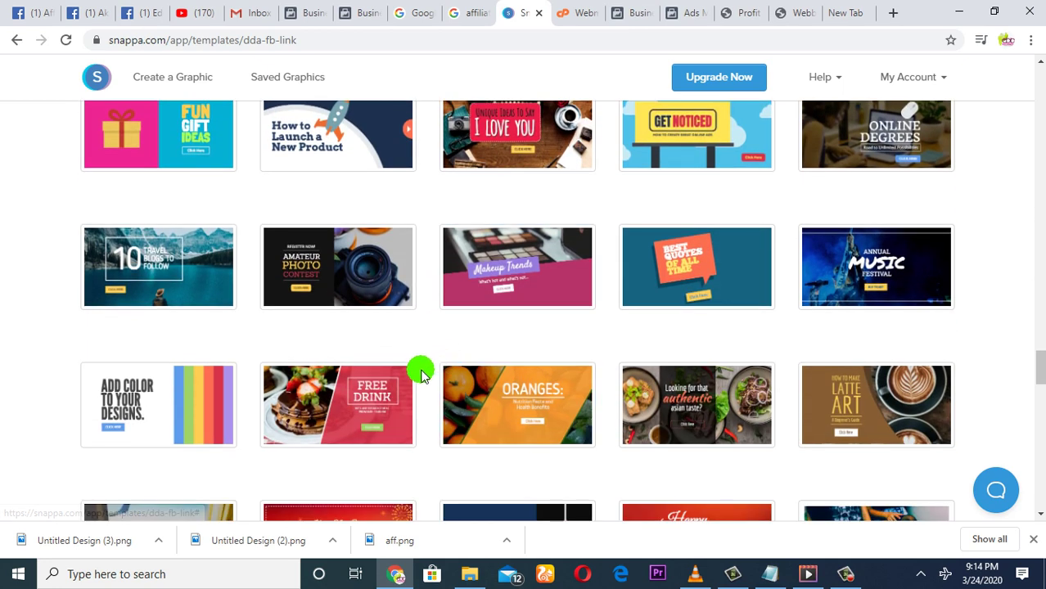
{"action": "scroll", "coordinate": [737, 409], "scroll_direction": "down", "scroll_amount": 2}
{"action": "scroll", "coordinate": [778, 414], "scroll_direction": "down", "scroll_amount": 2}
{"action": "scroll", "coordinate": [561, 397], "scroll_direction": "down", "scroll_amount": 2}
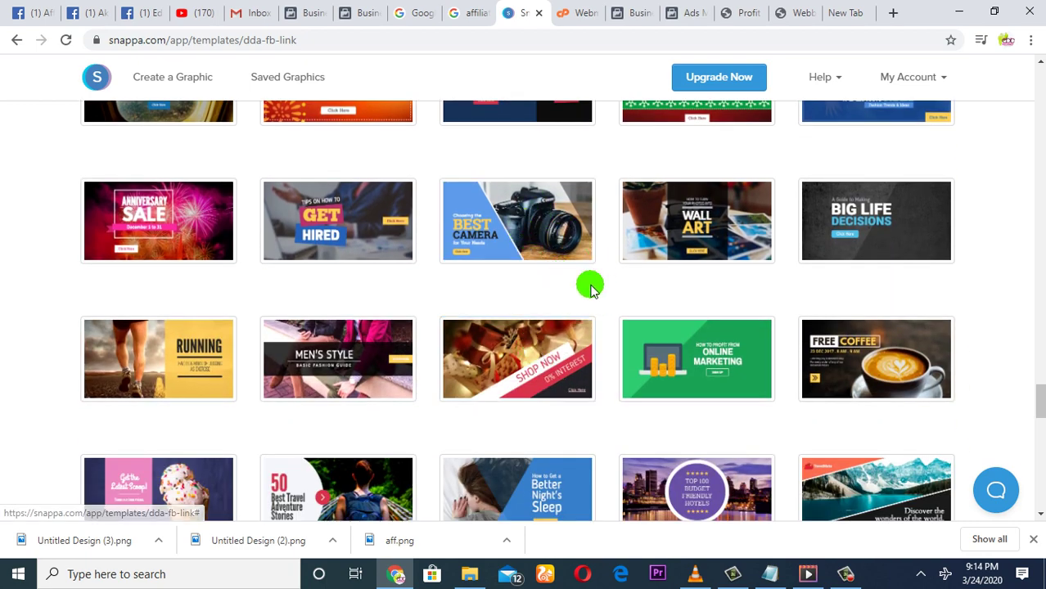
{"action": "scroll", "coordinate": [515, 309], "scroll_direction": "down", "scroll_amount": 2}
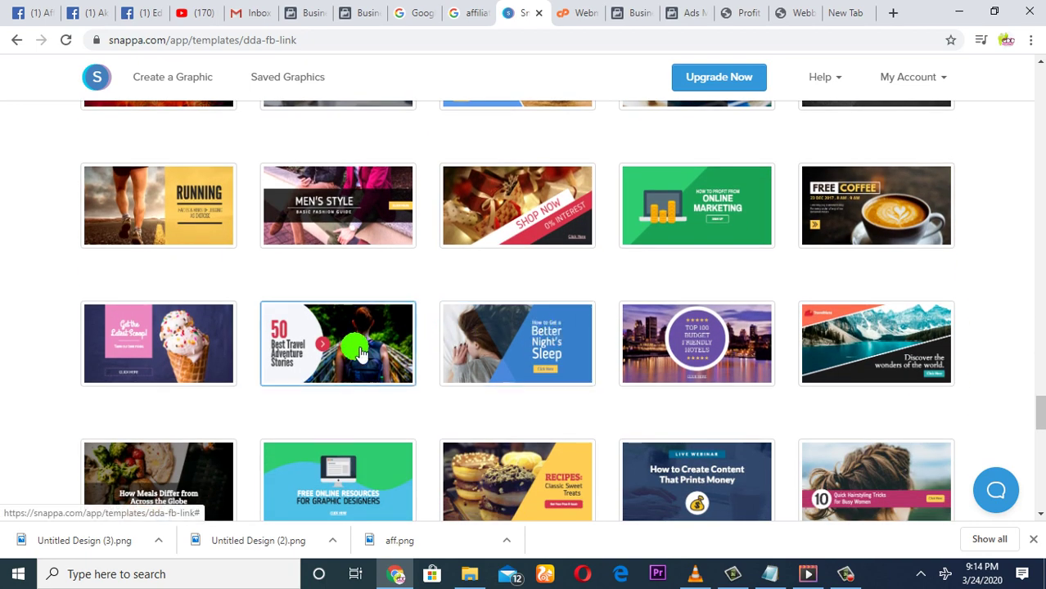
{"action": "scroll", "coordinate": [356, 348], "scroll_direction": "down", "scroll_amount": 2}
{"action": "scroll", "coordinate": [458, 361], "scroll_direction": "down", "scroll_amount": 2}
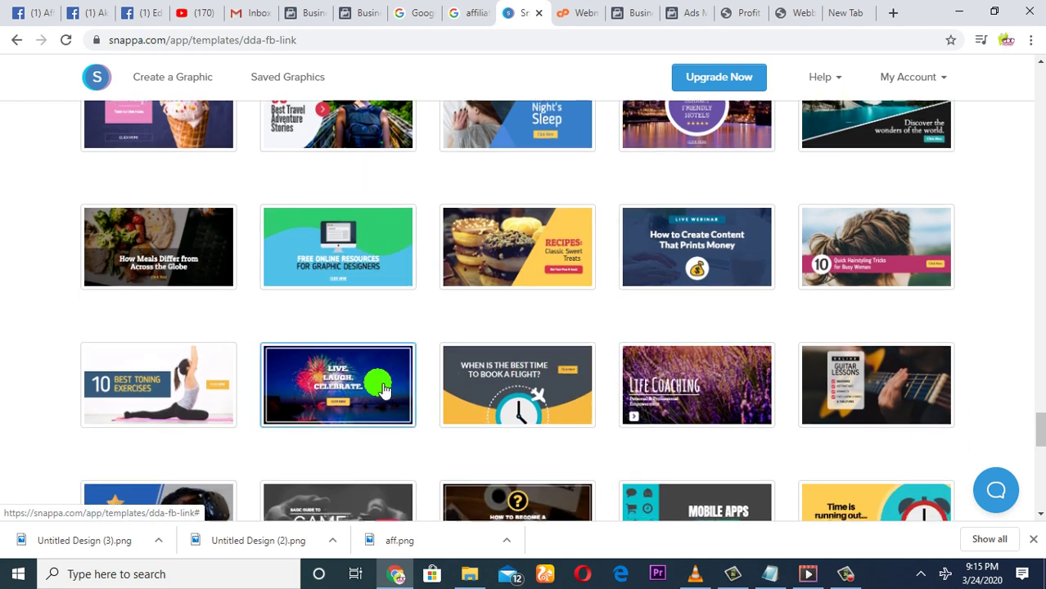
{"action": "scroll", "coordinate": [386, 389], "scroll_direction": "down", "scroll_amount": 2}
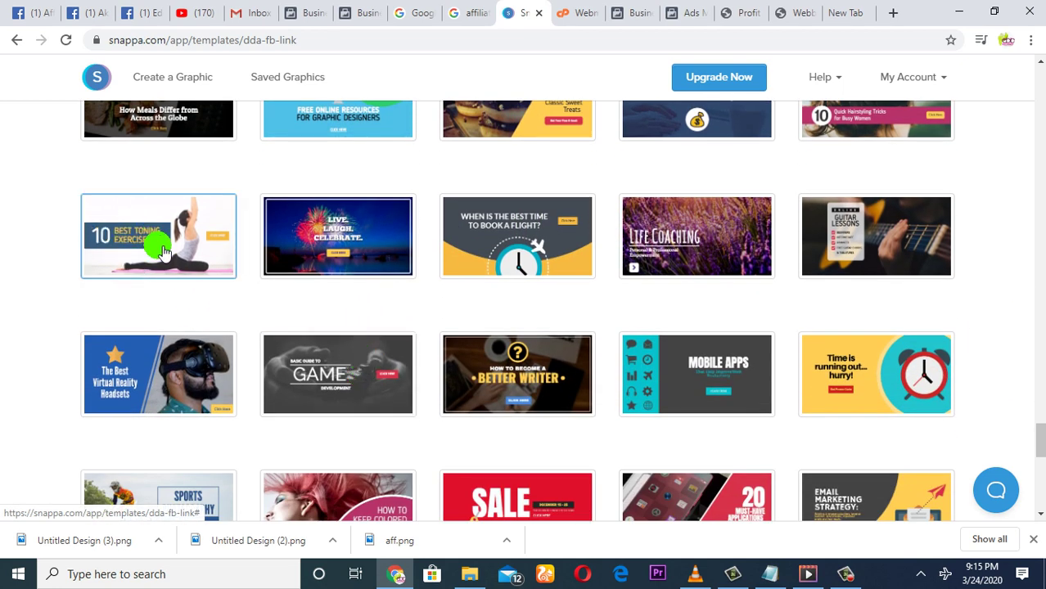
{"action": "scroll", "coordinate": [233, 285], "scroll_direction": "down", "scroll_amount": 1}
{"action": "scroll", "coordinate": [497, 343], "scroll_direction": "down", "scroll_amount": 2}
{"action": "scroll", "coordinate": [546, 360], "scroll_direction": "down", "scroll_amount": 1}
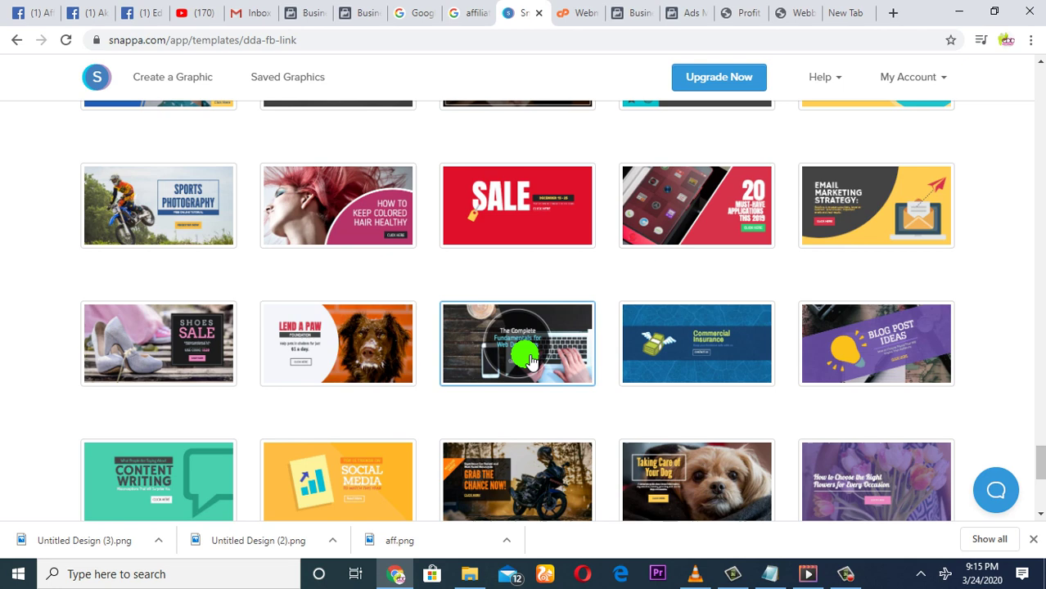
{"action": "scroll", "coordinate": [555, 350], "scroll_direction": "down", "scroll_amount": 3}
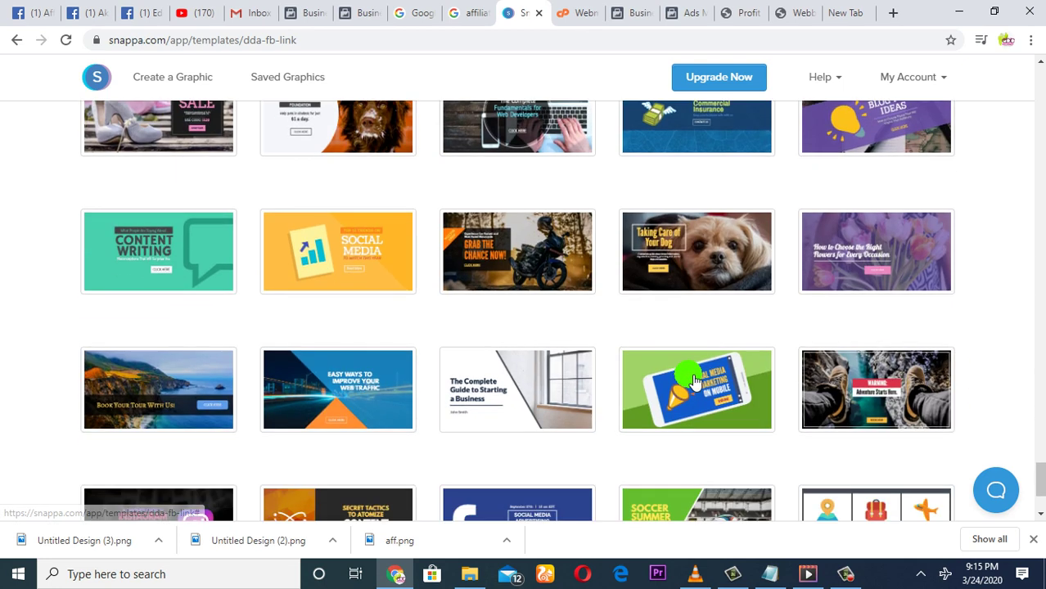
{"action": "scroll", "coordinate": [655, 381], "scroll_direction": "down", "scroll_amount": 2}
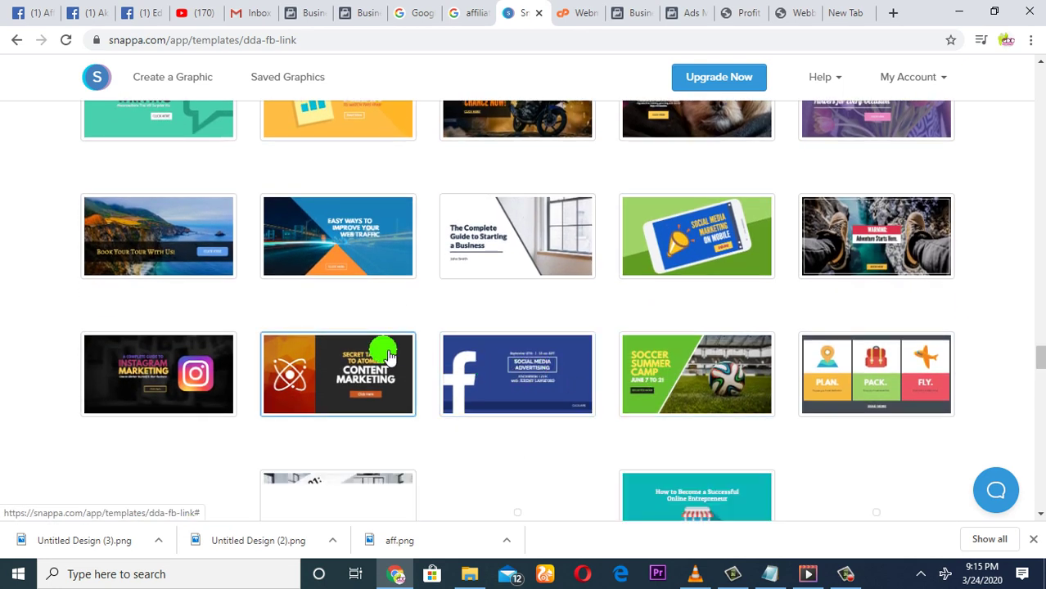
{"action": "scroll", "coordinate": [663, 391], "scroll_direction": "down", "scroll_amount": 1}
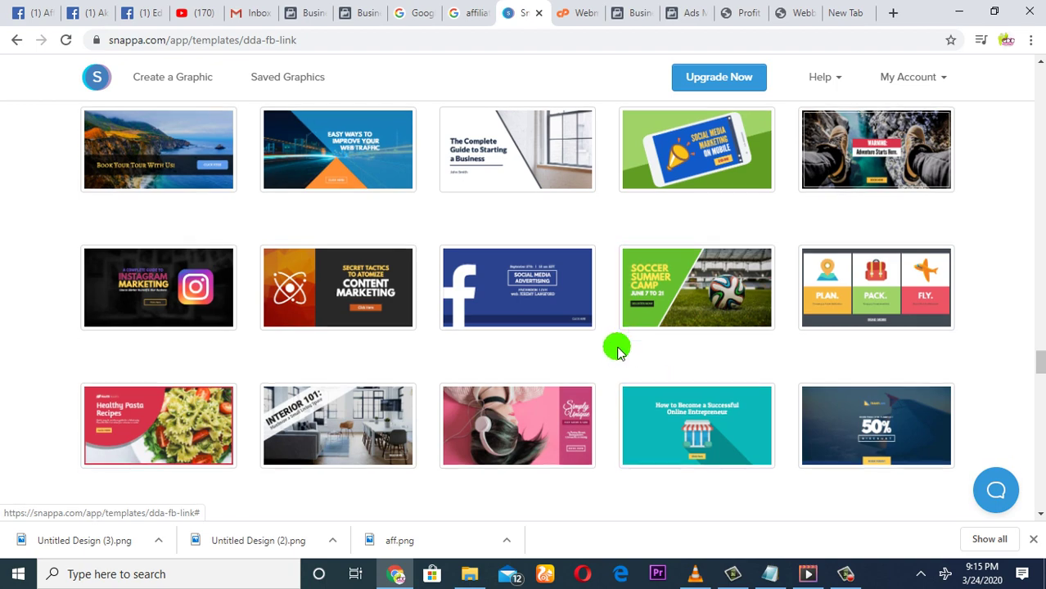
{"action": "scroll", "coordinate": [618, 351], "scroll_direction": "down", "scroll_amount": 2}
{"action": "scroll", "coordinate": [619, 350], "scroll_direction": "down", "scroll_amount": 1}
{"action": "scroll", "coordinate": [573, 358], "scroll_direction": "down", "scroll_amount": 3}
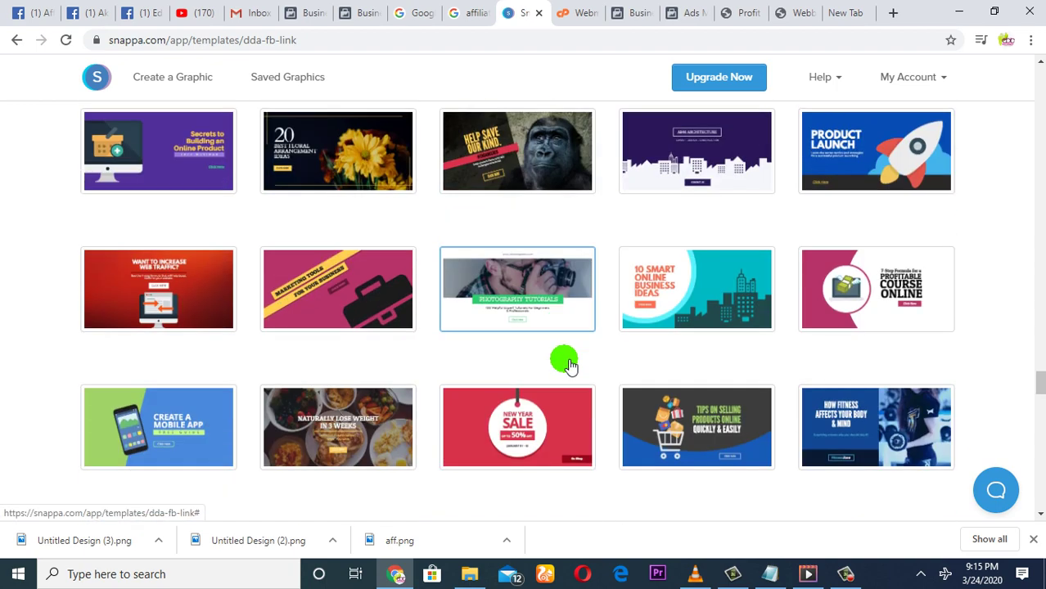
{"action": "scroll", "coordinate": [663, 344], "scroll_direction": "down", "scroll_amount": 3}
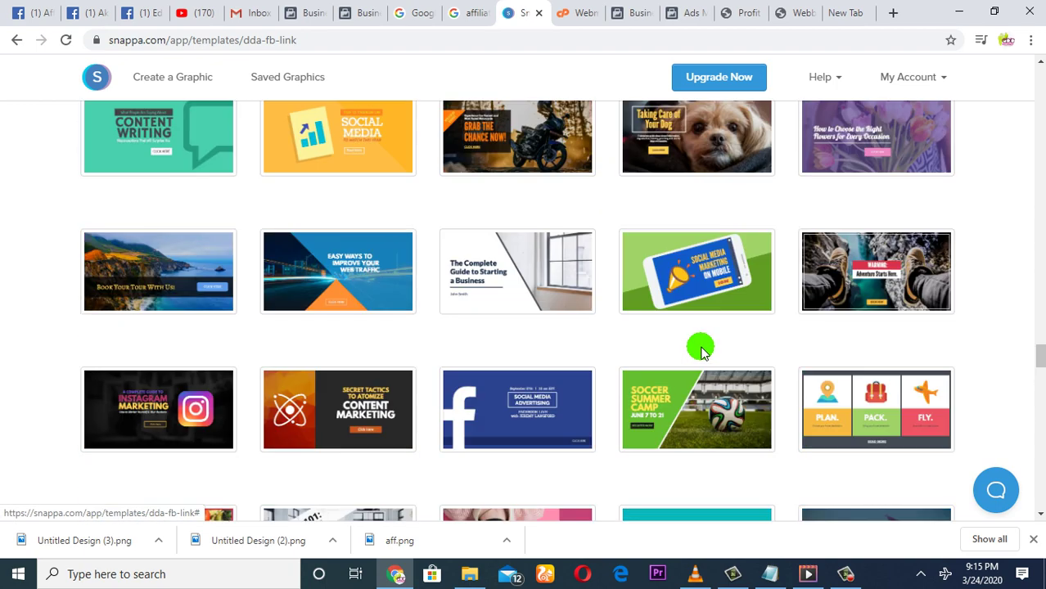
{"action": "scroll", "coordinate": [701, 350], "scroll_direction": "up", "scroll_amount": 5}
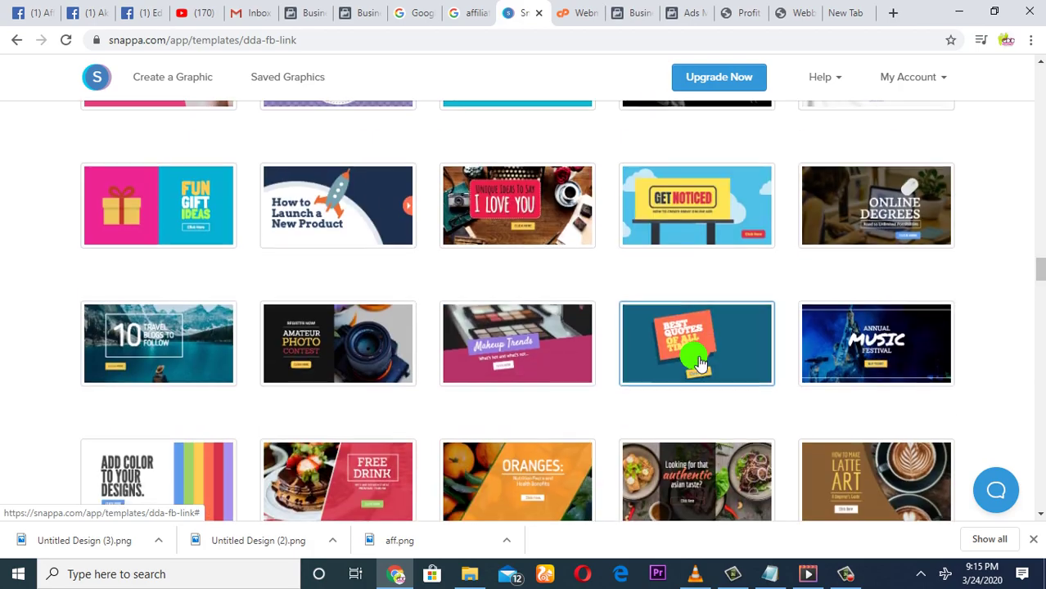
{"action": "scroll", "coordinate": [698, 360], "scroll_direction": "up", "scroll_amount": 4}
{"action": "scroll", "coordinate": [696, 357], "scroll_direction": "up", "scroll_amount": 3}
{"action": "scroll", "coordinate": [695, 357], "scroll_direction": "up", "scroll_amount": 3}
{"action": "scroll", "coordinate": [708, 359], "scroll_direction": "up", "scroll_amount": 4}
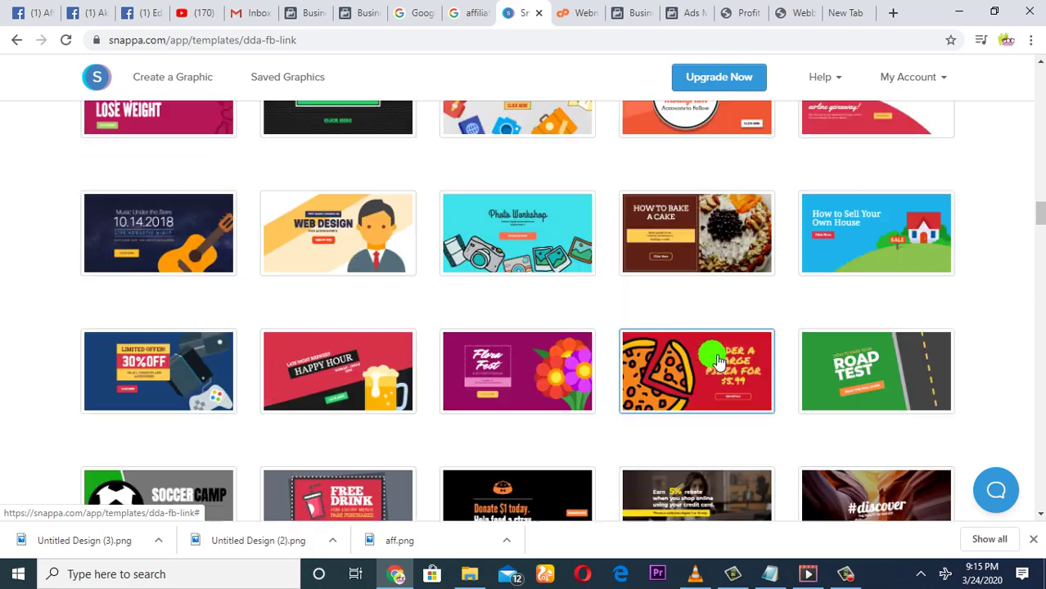
{"action": "scroll", "coordinate": [718, 362], "scroll_direction": "up", "scroll_amount": 3}
{"action": "scroll", "coordinate": [733, 352], "scroll_direction": "up", "scroll_amount": 3}
{"action": "scroll", "coordinate": [736, 350], "scroll_direction": "up", "scroll_amount": 1}
{"action": "scroll", "coordinate": [740, 356], "scroll_direction": "up", "scroll_amount": 2}
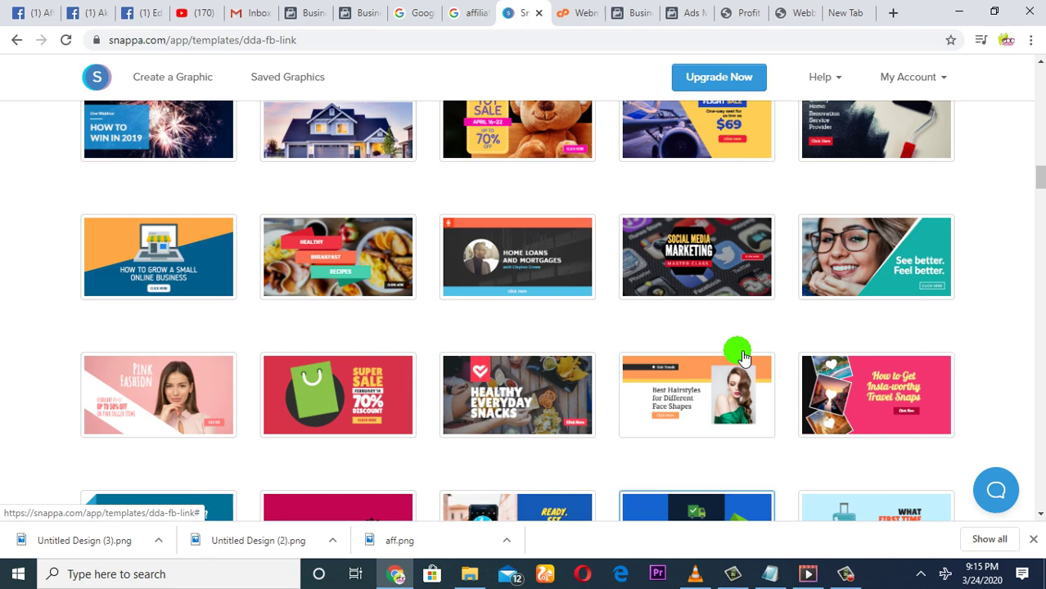
{"action": "scroll", "coordinate": [741, 355], "scroll_direction": "up", "scroll_amount": 2}
{"action": "scroll", "coordinate": [742, 355], "scroll_direction": "up", "scroll_amount": 3}
{"action": "scroll", "coordinate": [741, 354], "scroll_direction": "up", "scroll_amount": 3}
{"action": "scroll", "coordinate": [742, 355], "scroll_direction": "up", "scroll_amount": 4}
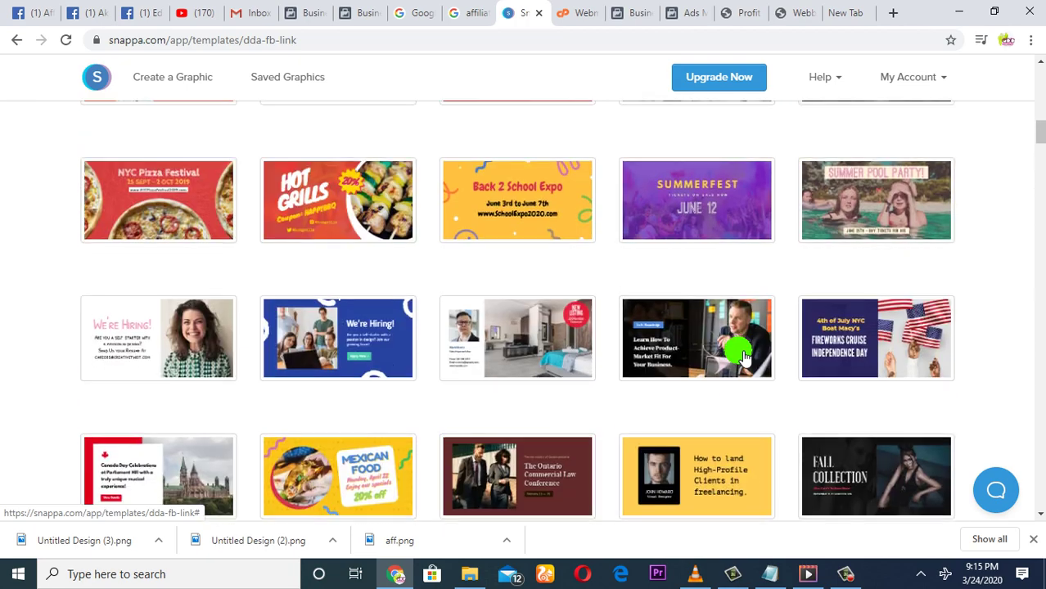
{"action": "scroll", "coordinate": [741, 356], "scroll_direction": "up", "scroll_amount": 3}
{"action": "scroll", "coordinate": [741, 358], "scroll_direction": "up", "scroll_amount": 4}
{"action": "scroll", "coordinate": [740, 360], "scroll_direction": "up", "scroll_amount": 4}
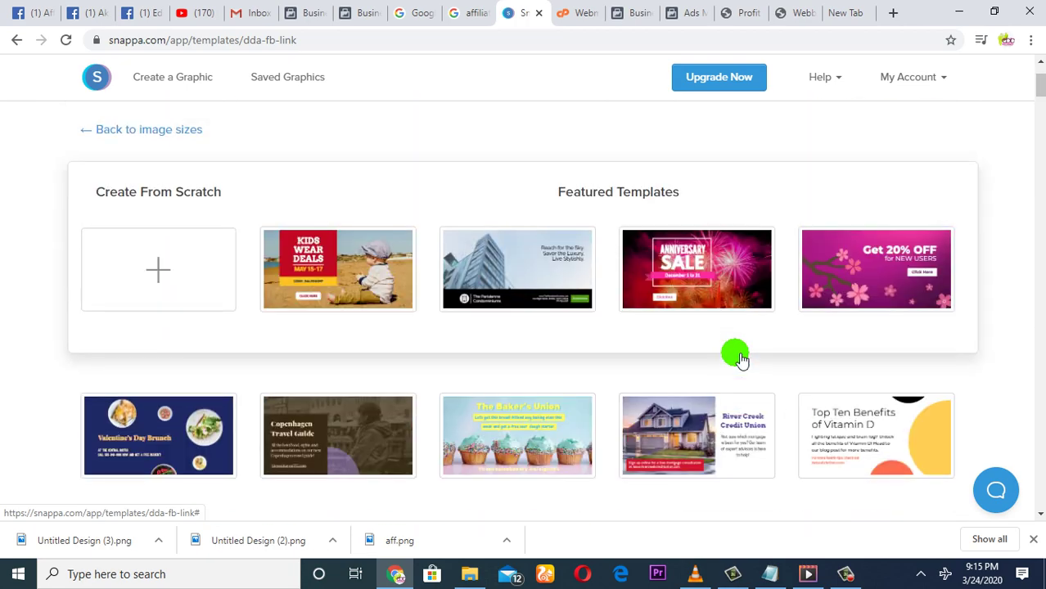
{"action": "scroll", "coordinate": [735, 354], "scroll_direction": "down", "scroll_amount": 4}
{"action": "scroll", "coordinate": [731, 355], "scroll_direction": "down", "scroll_amount": 4}
{"action": "scroll", "coordinate": [724, 357], "scroll_direction": "down", "scroll_amount": 4}
{"action": "scroll", "coordinate": [726, 353], "scroll_direction": "down", "scroll_amount": 3}
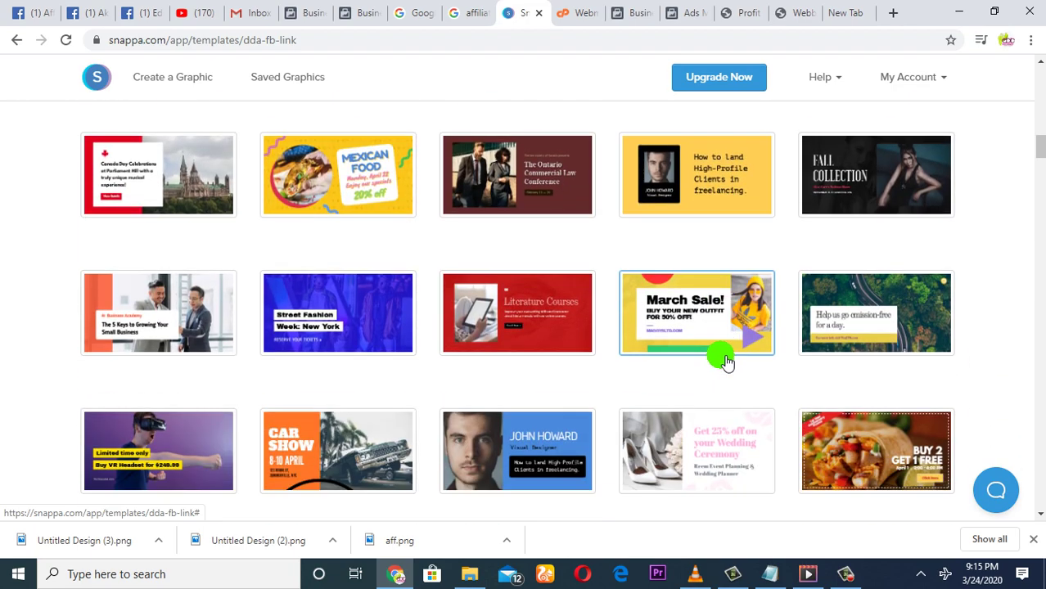
{"action": "scroll", "coordinate": [726, 361], "scroll_direction": "down", "scroll_amount": 2}
{"action": "scroll", "coordinate": [709, 356], "scroll_direction": "down", "scroll_amount": 3}
{"action": "scroll", "coordinate": [695, 355], "scroll_direction": "down", "scroll_amount": 3}
{"action": "scroll", "coordinate": [696, 355], "scroll_direction": "down", "scroll_amount": 2}
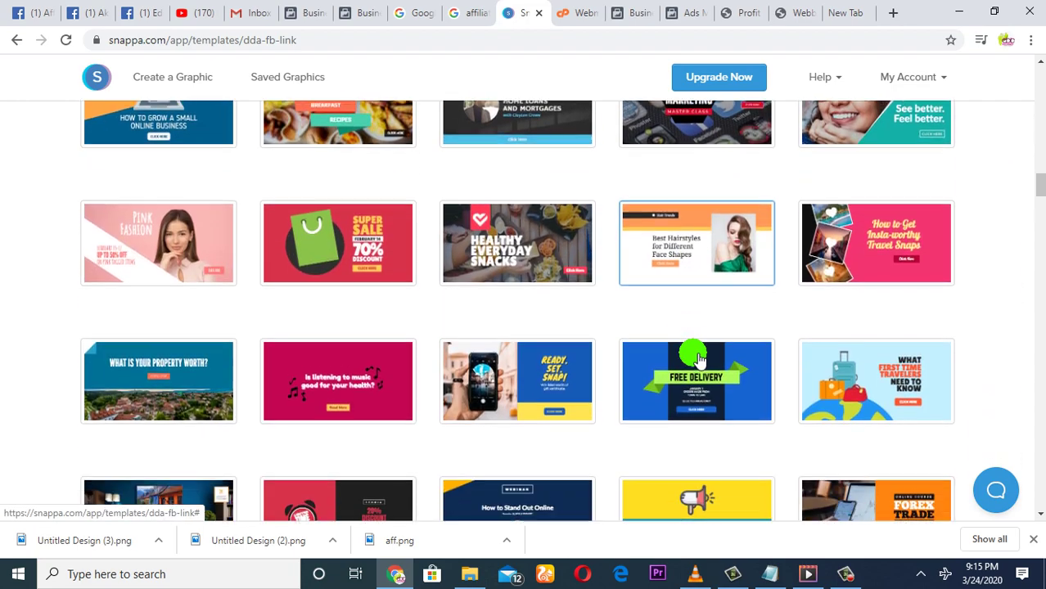
{"action": "scroll", "coordinate": [694, 358], "scroll_direction": "down", "scroll_amount": 2}
{"action": "scroll", "coordinate": [694, 360], "scroll_direction": "down", "scroll_amount": 2}
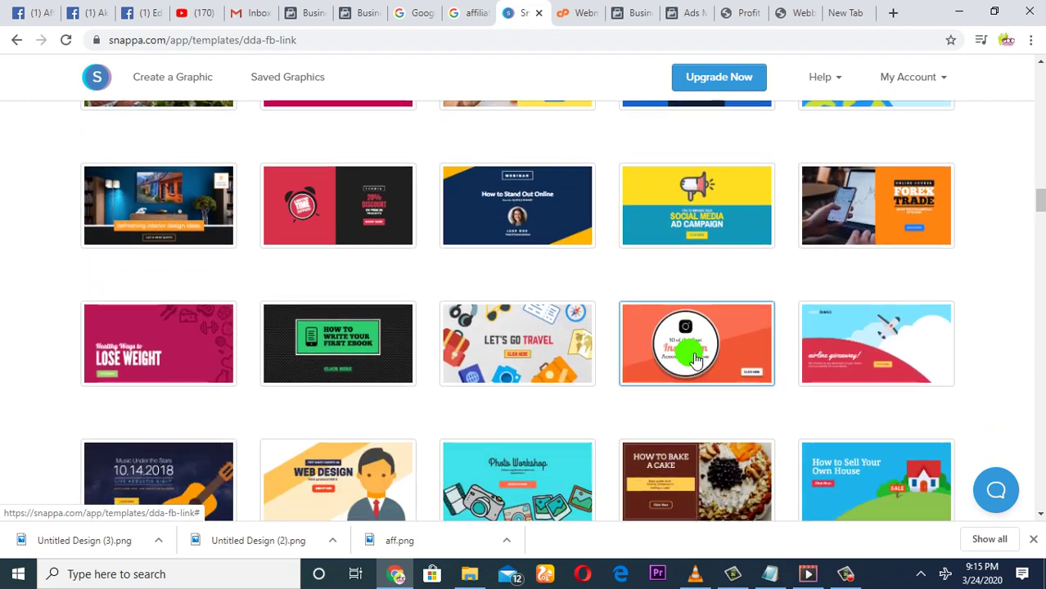
Open the Forex Trade template and rewrite the ONLINE COURSE label as RUN FACEBOOK ADS.
{"action": "left_click", "coordinate": [837, 208]}
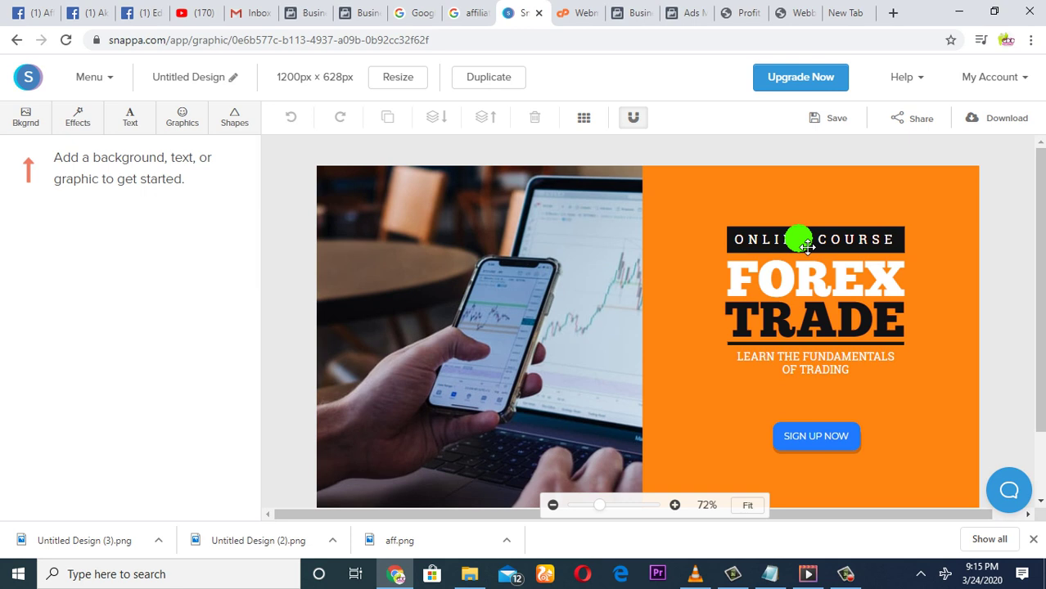
{"action": "left_click", "coordinate": [810, 240]}
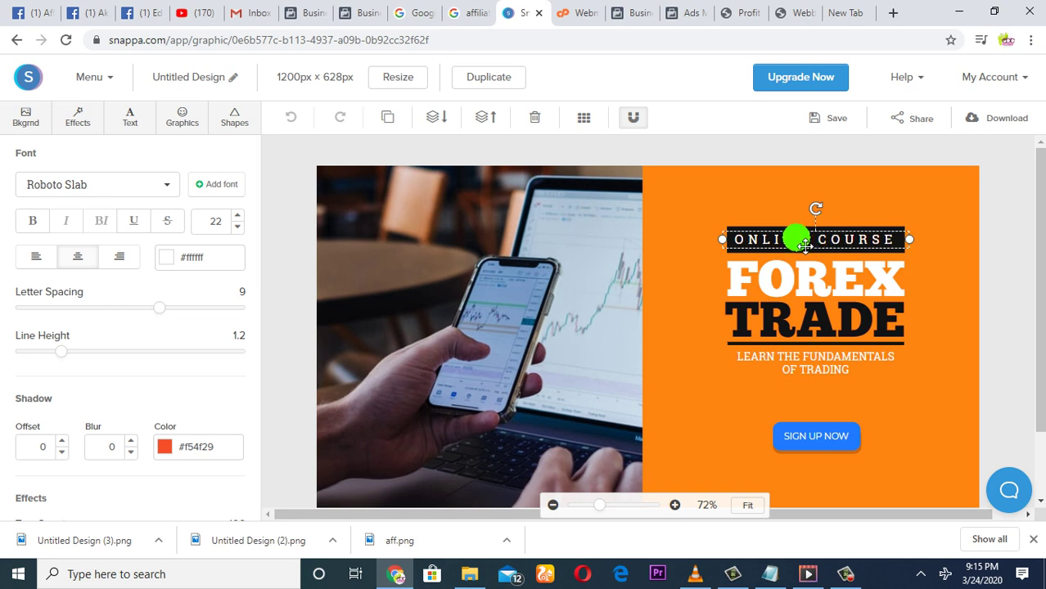
{"action": "double_click", "coordinate": [804, 244]}
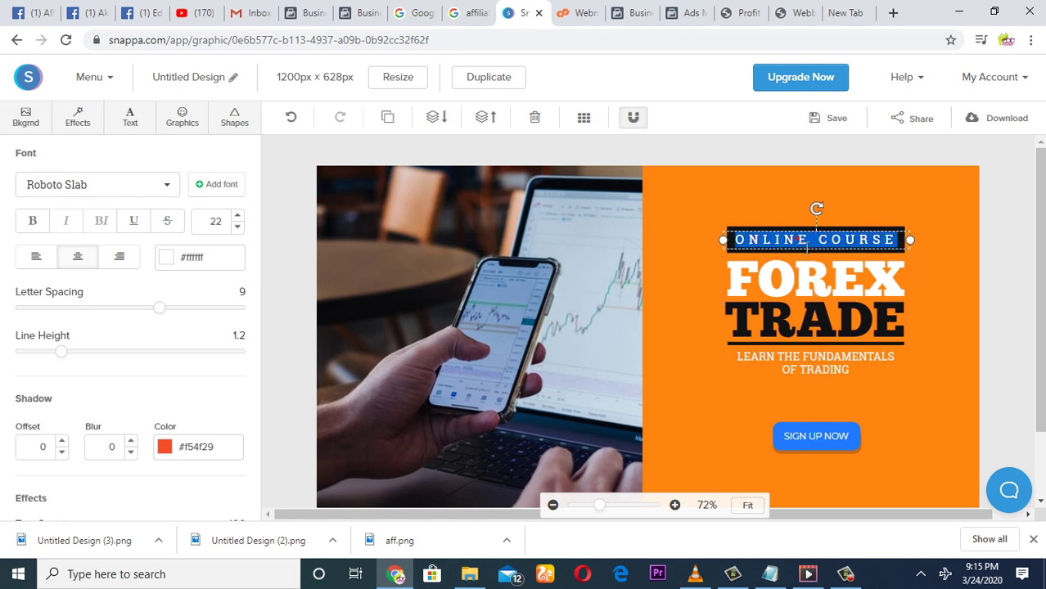
{"action": "left_click", "coordinate": [806, 240]}
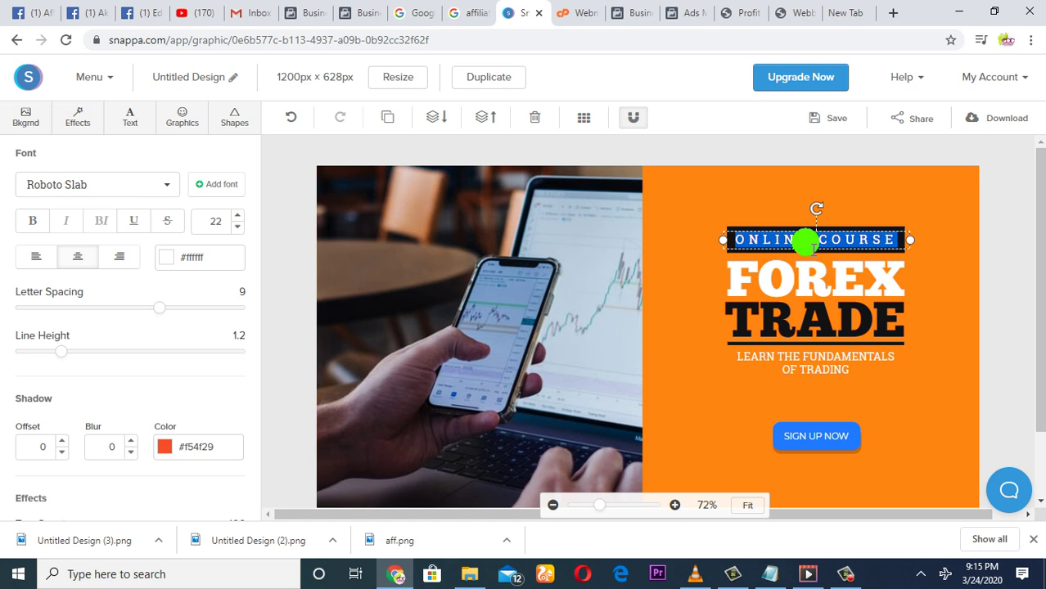
{"action": "key", "text": "BackSpace"}
{"action": "type", "text": "RUN FACE"}
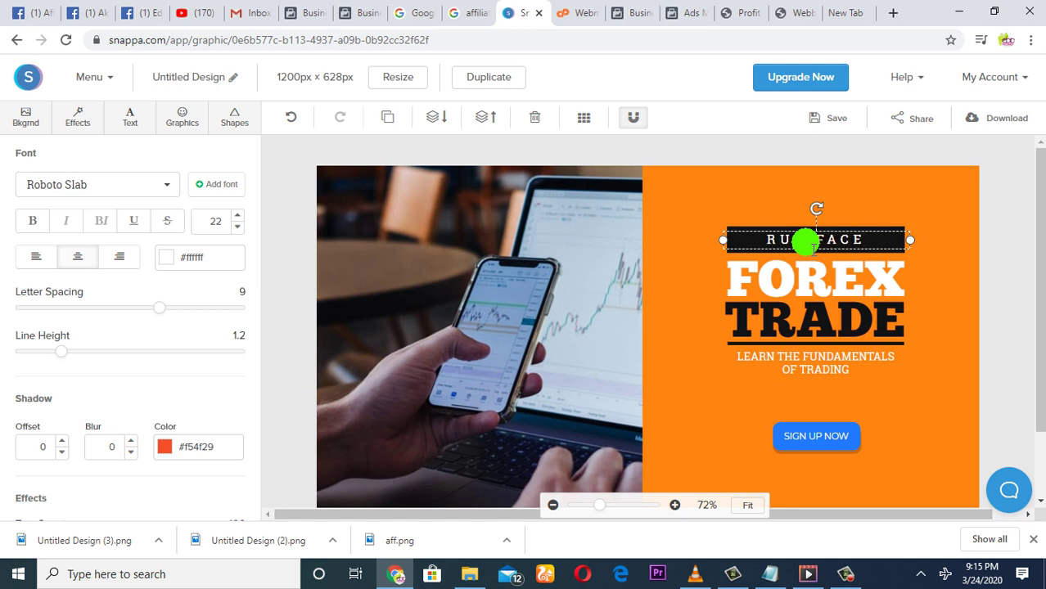
{"action": "type", "text": "BB"}
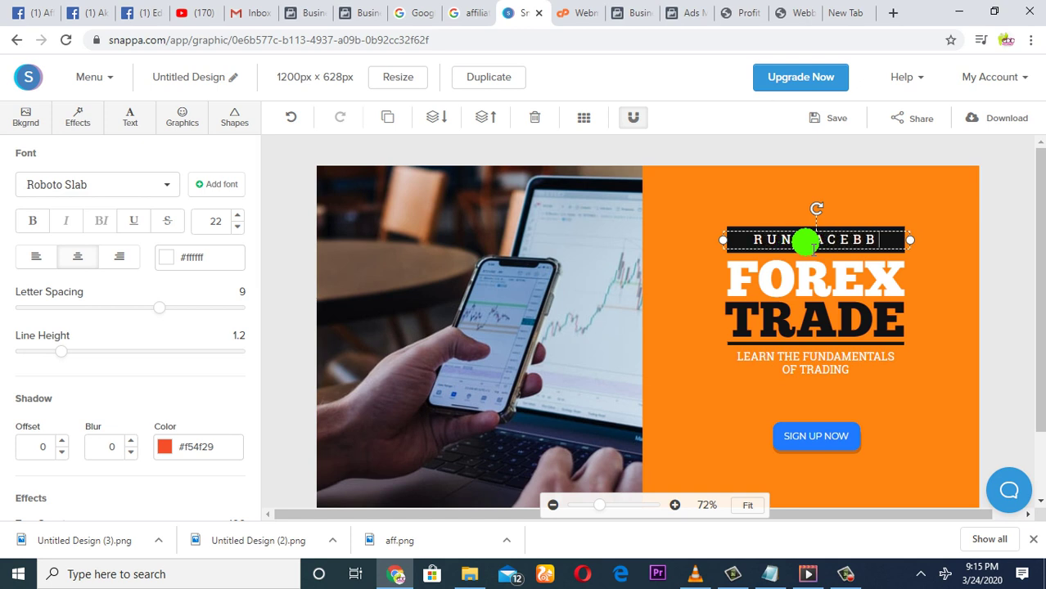
{"action": "key", "text": "BackSpace"}
{"action": "type", "text": "OO"}
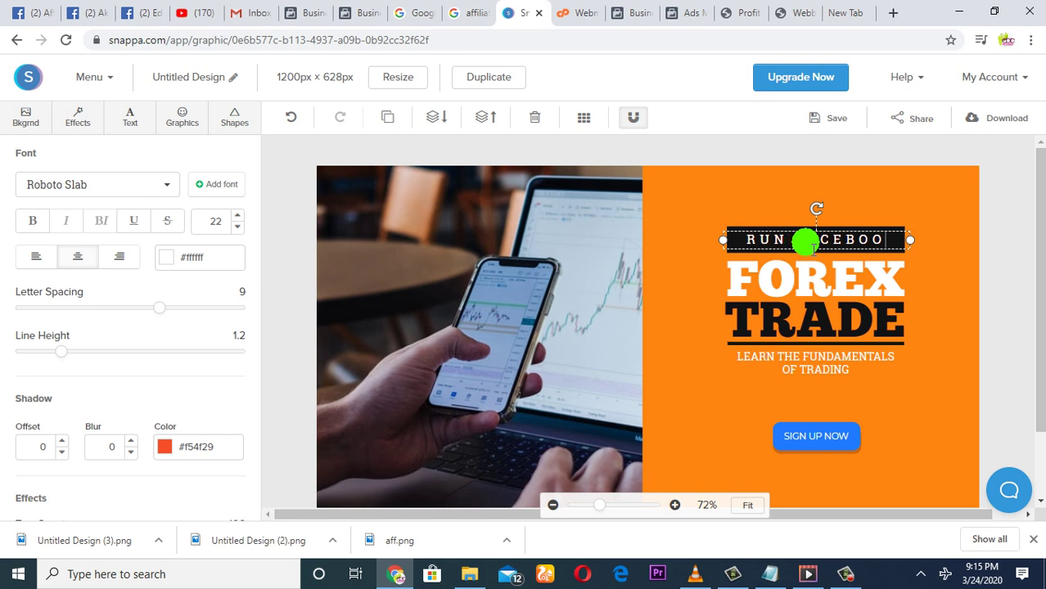
{"action": "type", "text": "K A"}
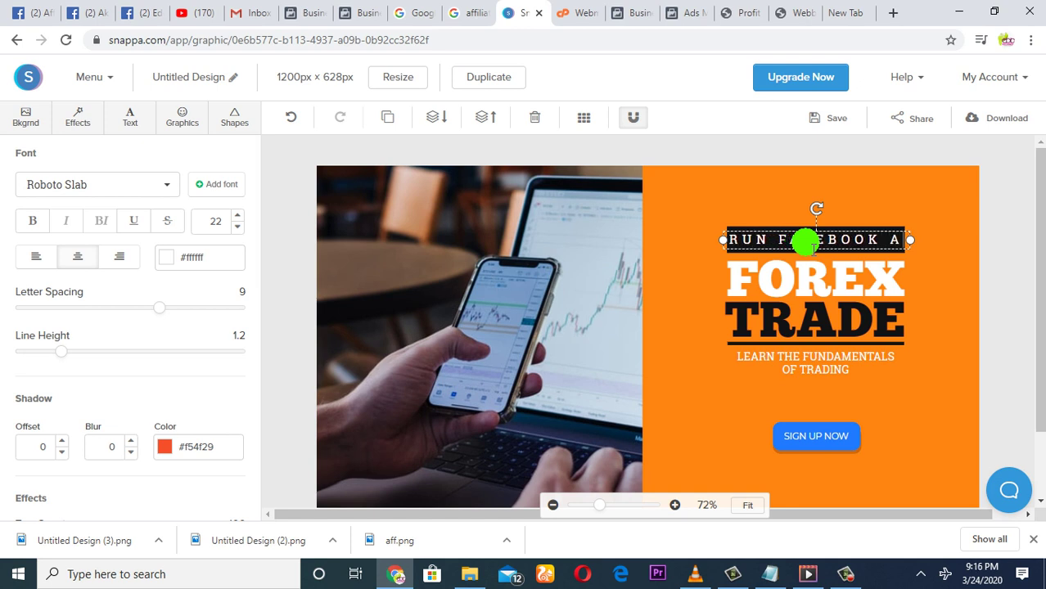
{"action": "type", "text": "DS"}
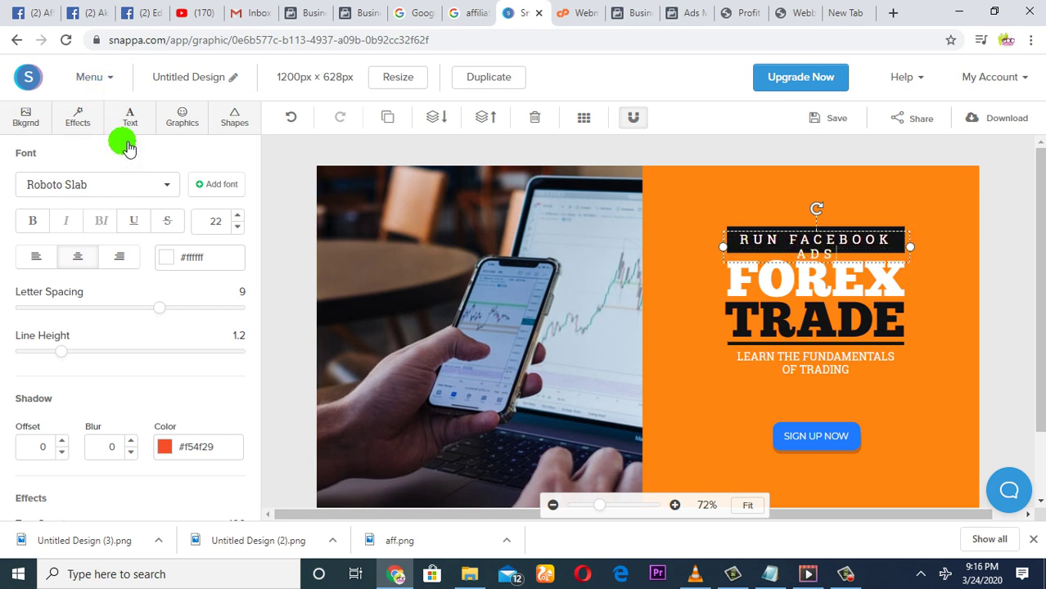
Reduce the RUN FACEBOOK ADS label to font size 16 so it fits one line.
{"action": "left_click", "coordinate": [238, 228]}
{"action": "left_click", "coordinate": [237, 227]}
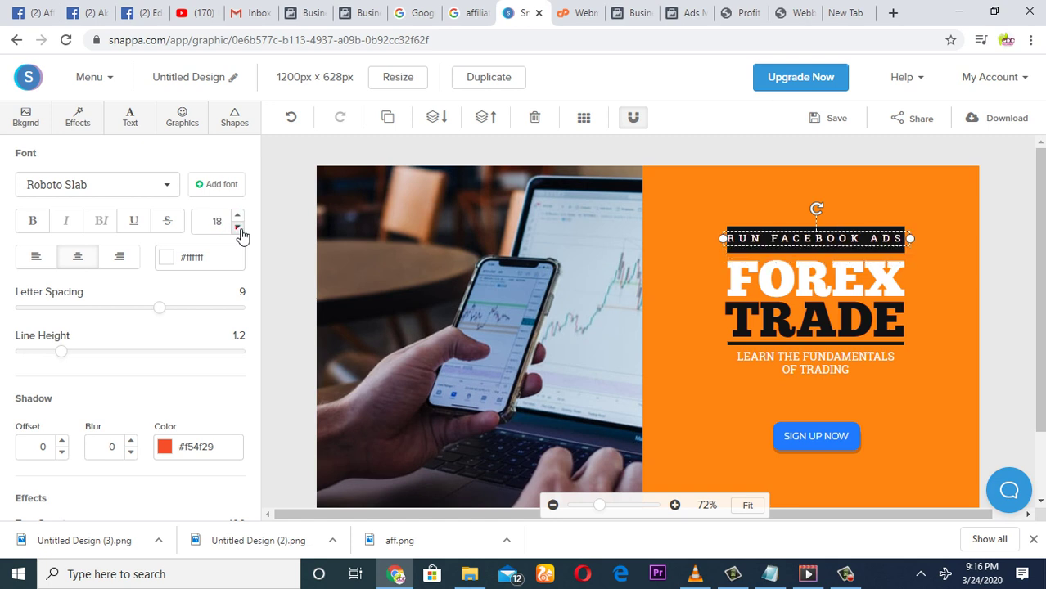
{"action": "left_click", "coordinate": [238, 228]}
{"action": "left_click", "coordinate": [237, 227]}
{"action": "left_click", "coordinate": [771, 215]}
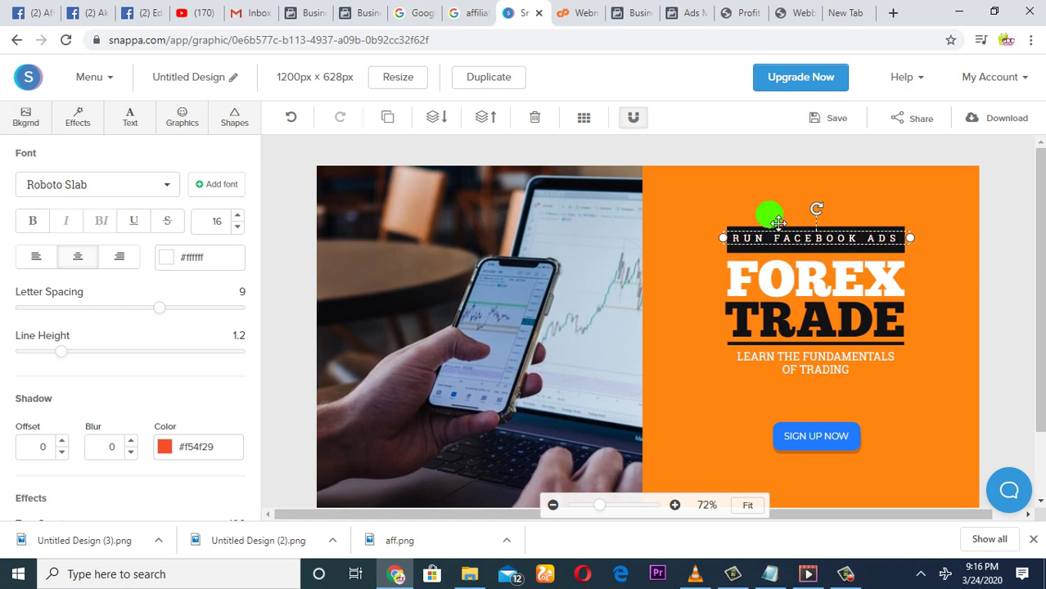
{"action": "left_click", "coordinate": [768, 255]}
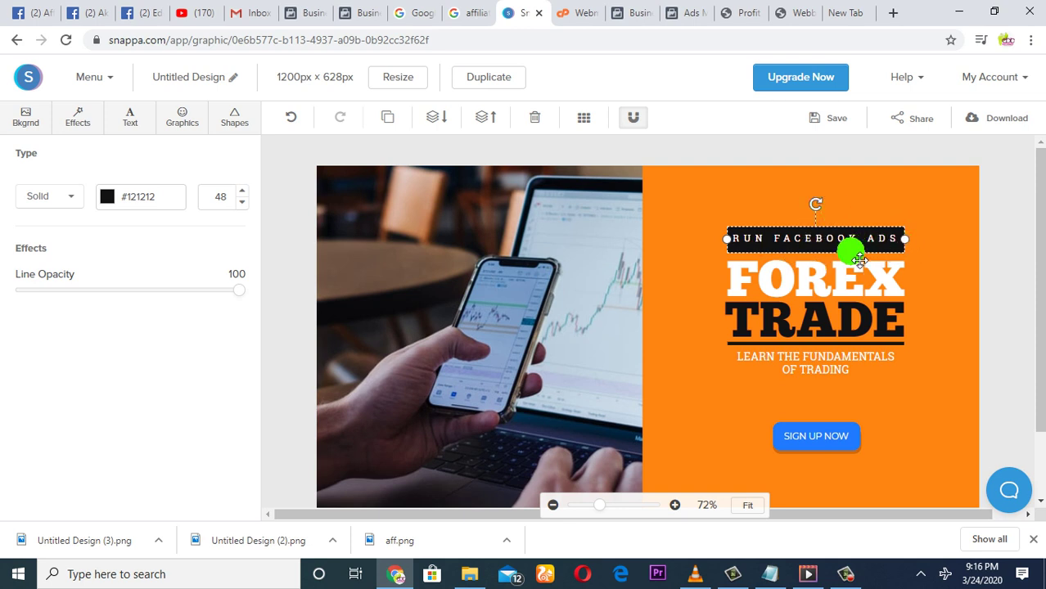
Replace the FOREX headline with MOBILE and shrink it to size 78 to fit one line.
{"action": "left_click", "coordinate": [726, 209]}
{"action": "left_click", "coordinate": [837, 290]}
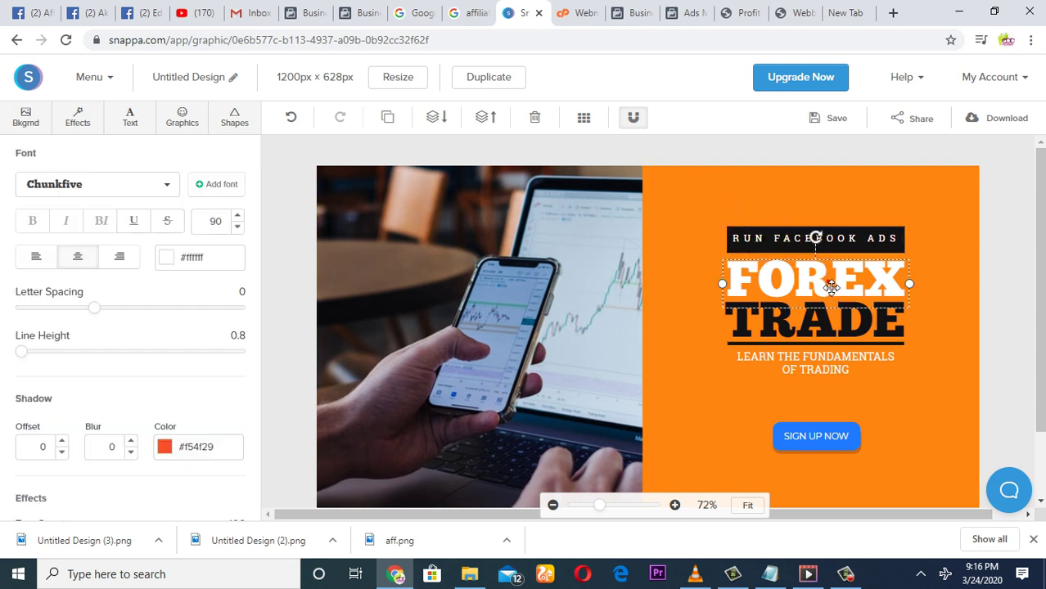
{"action": "double_click", "coordinate": [829, 286]}
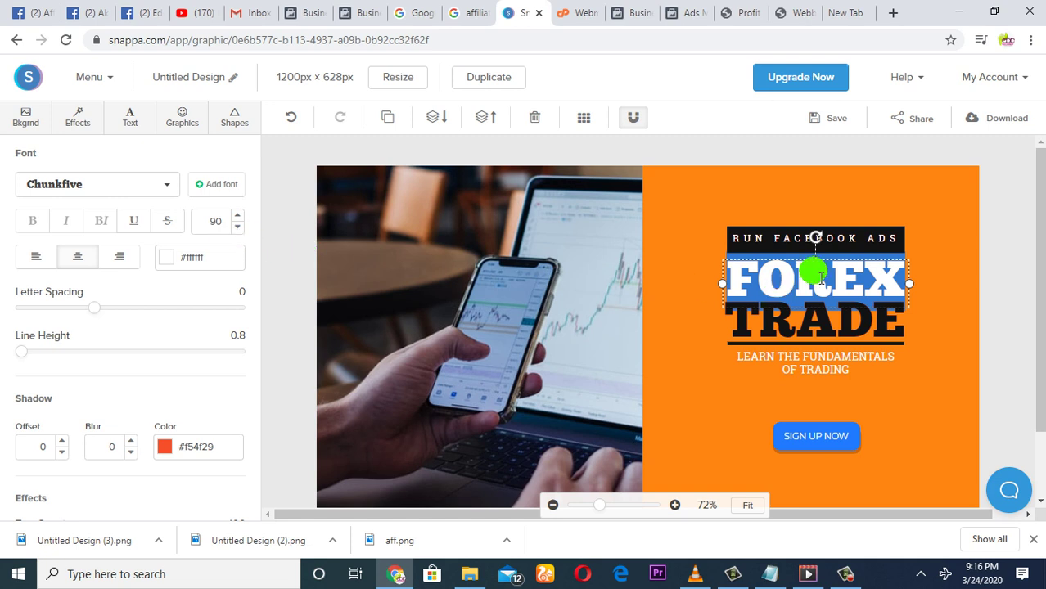
{"action": "type", "text": "M"}
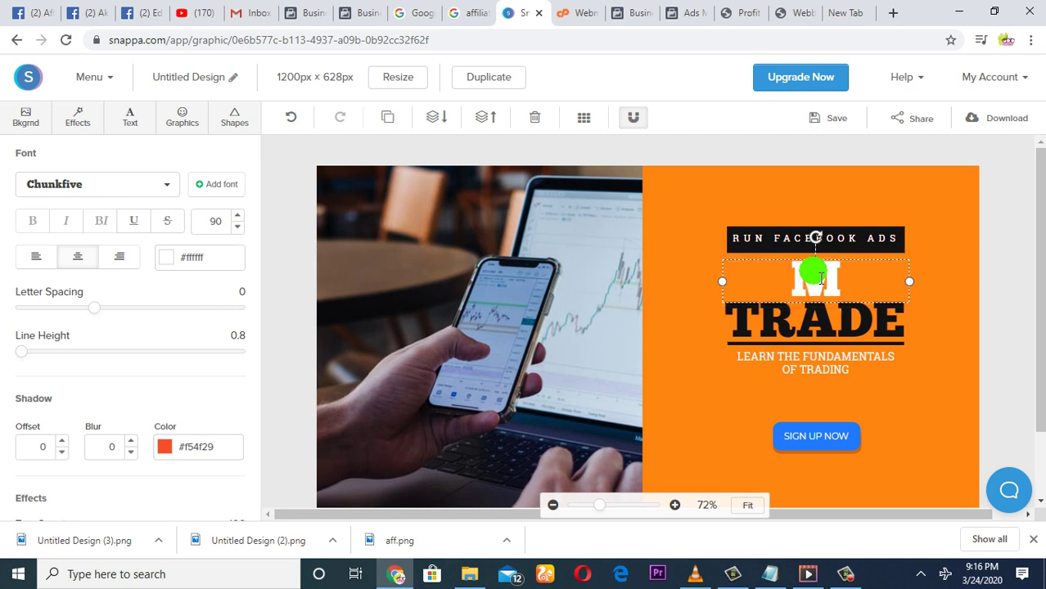
{"action": "type", "text": "OBIL"}
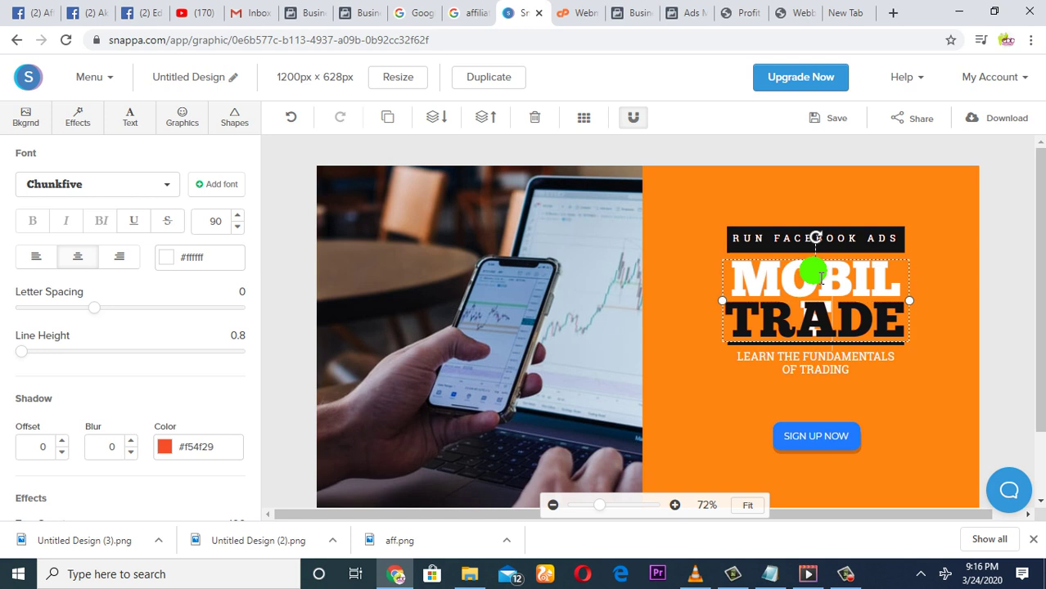
{"action": "left_click", "coordinate": [239, 228]}
{"action": "left_click", "coordinate": [238, 227]}
{"action": "left_click", "coordinate": [239, 227]}
{"action": "double_click", "coordinate": [238, 227]}
{"action": "left_click", "coordinate": [238, 228]}
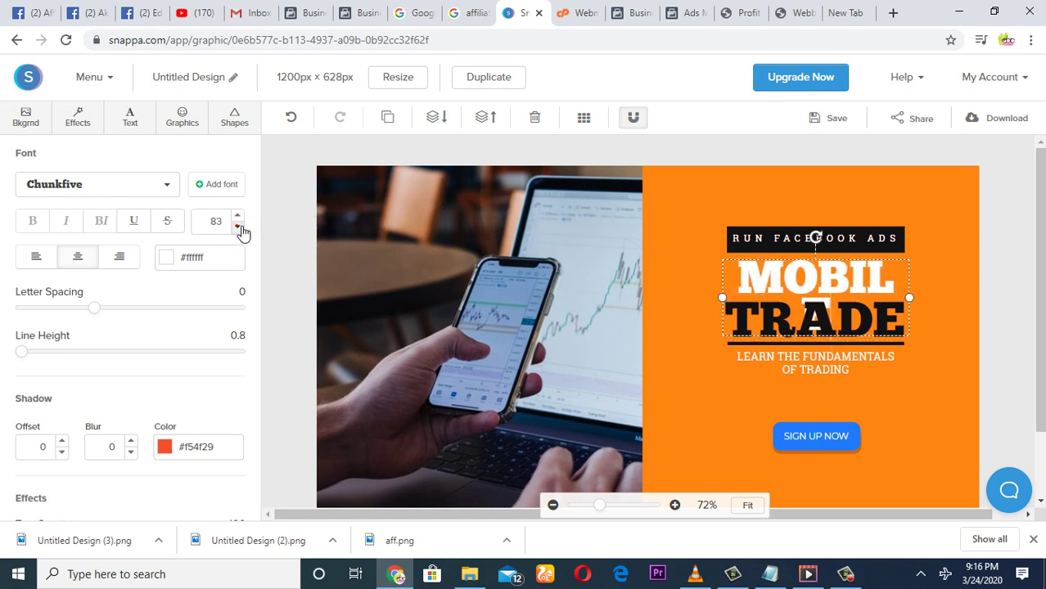
{"action": "double_click", "coordinate": [238, 227]}
{"action": "left_click", "coordinate": [238, 228]}
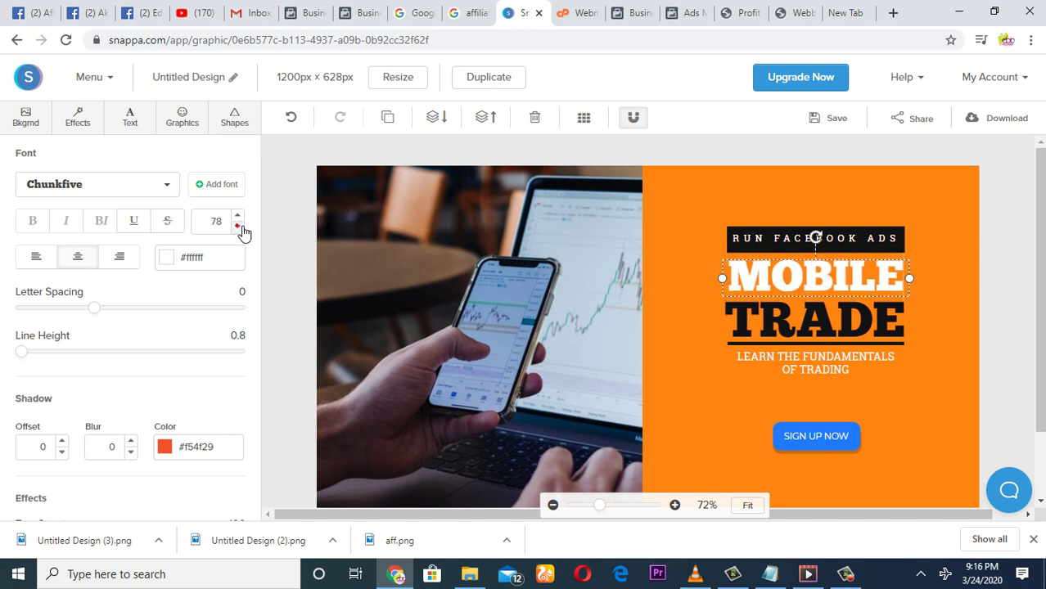
Insert the word FROM in front of MOBILE in the white heading.
{"action": "double_click", "coordinate": [742, 281]}
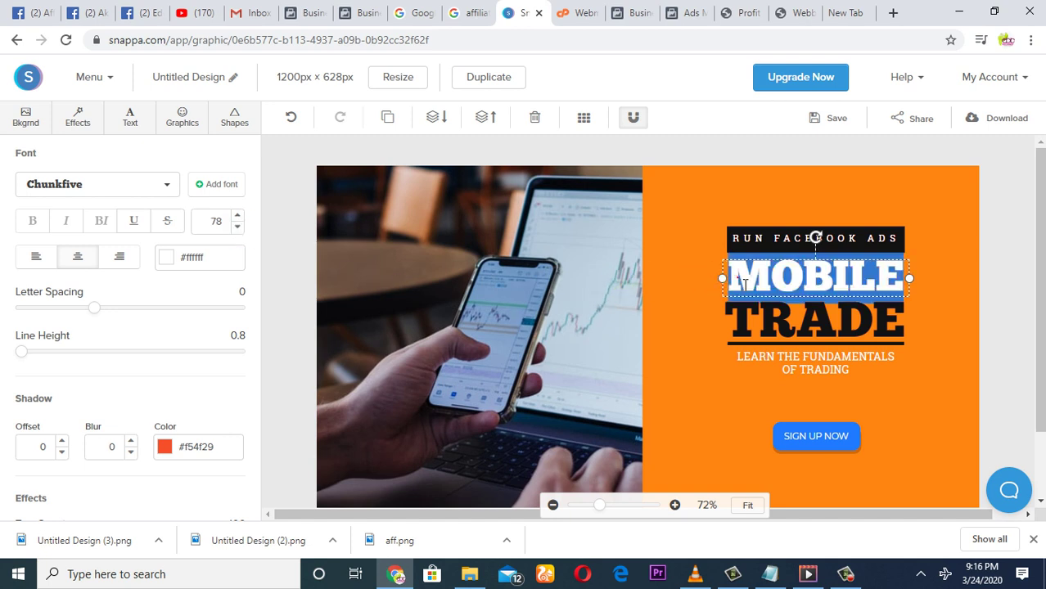
{"action": "left_click", "coordinate": [744, 284]}
{"action": "type", "text": "FOR"}
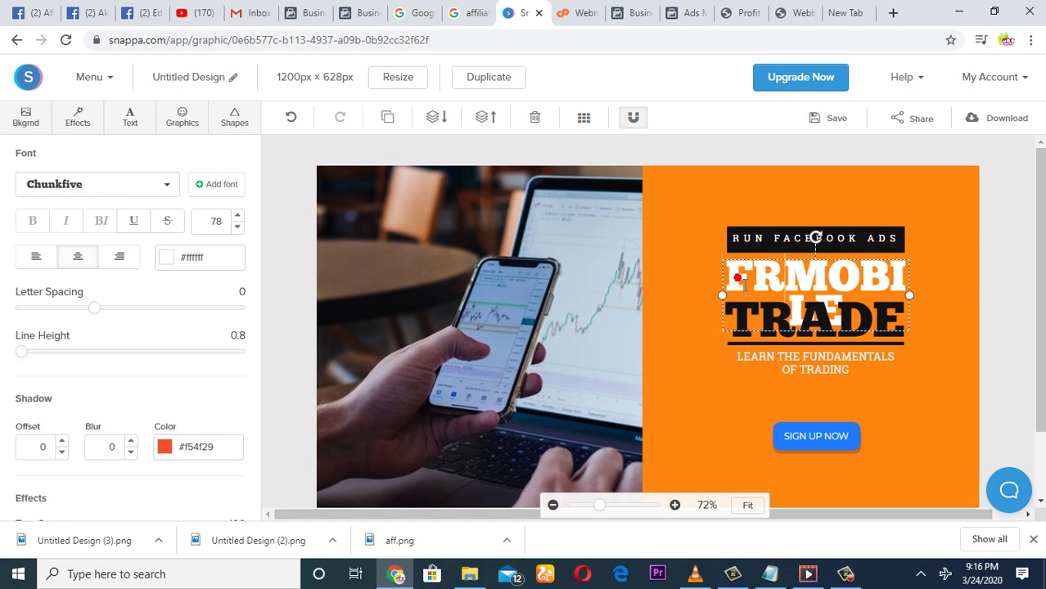
{"action": "left_click", "coordinate": [738, 281]}
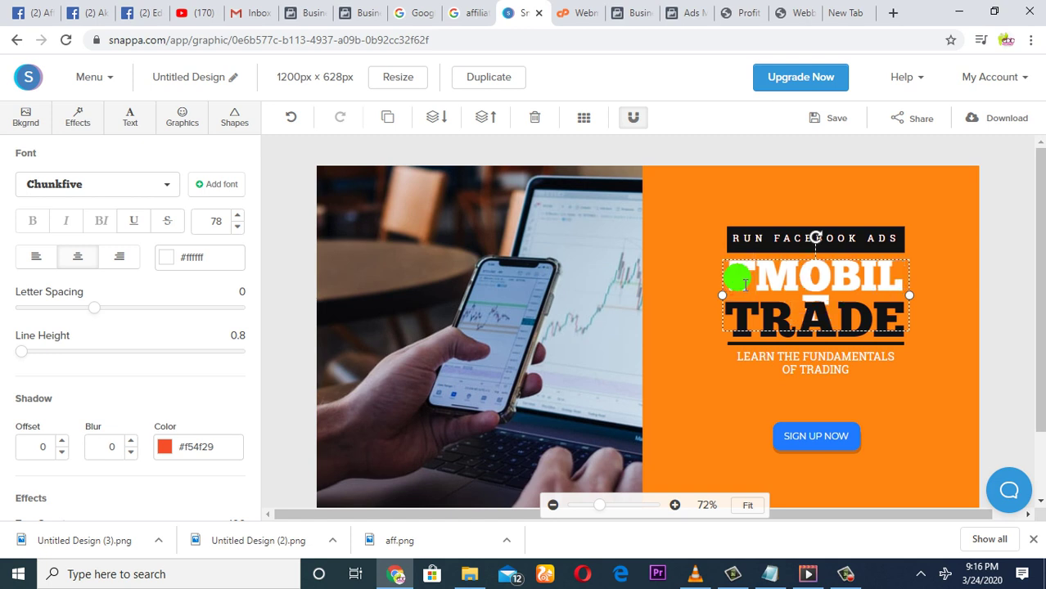
{"action": "type", "text": "ROM"}
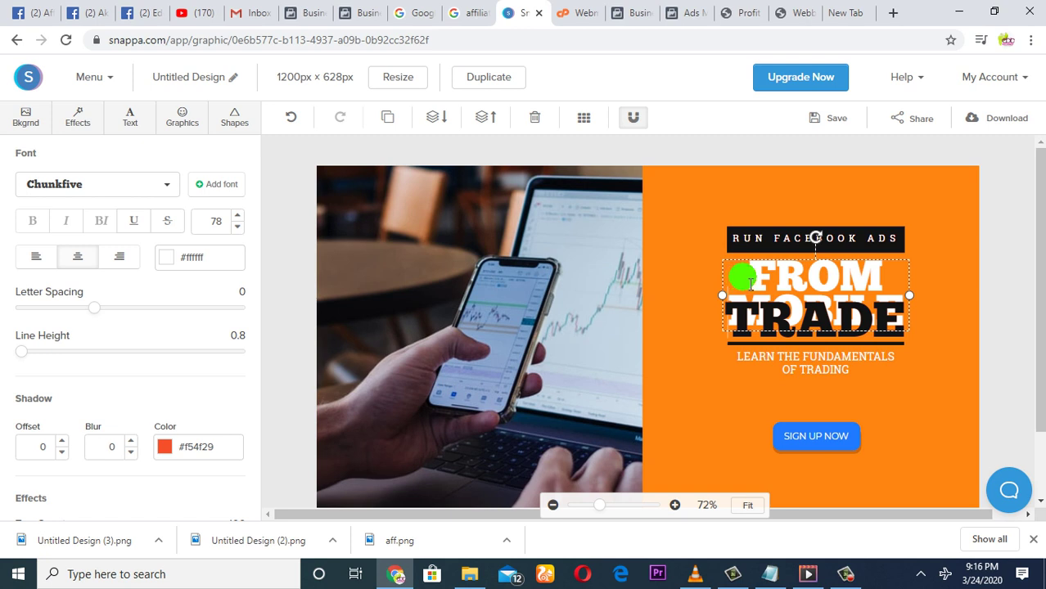
{"action": "mouse_move", "coordinate": [751, 284]}
{"action": "left_mouse_down"}
{"action": "mouse_move", "coordinate": [791, 282]}
{"action": "mouse_move", "coordinate": [741, 311]}
{"action": "mouse_move", "coordinate": [871, 282]}
{"action": "left_mouse_up"}
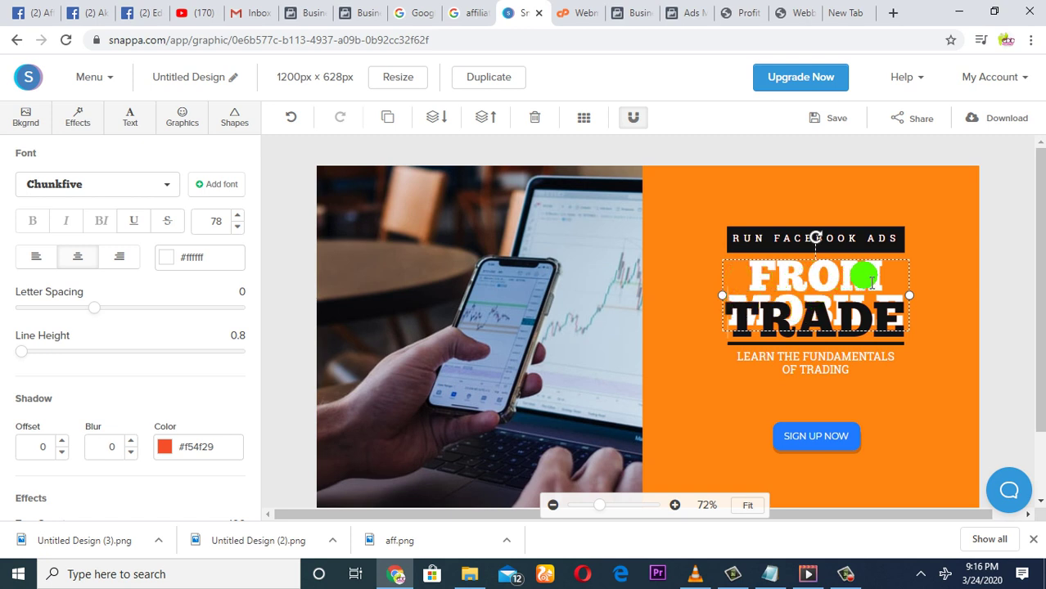
Move TRADE below the OF TRADING line and make the heading read FROM YOUR MOBILE.
{"action": "left_click", "coordinate": [825, 316]}
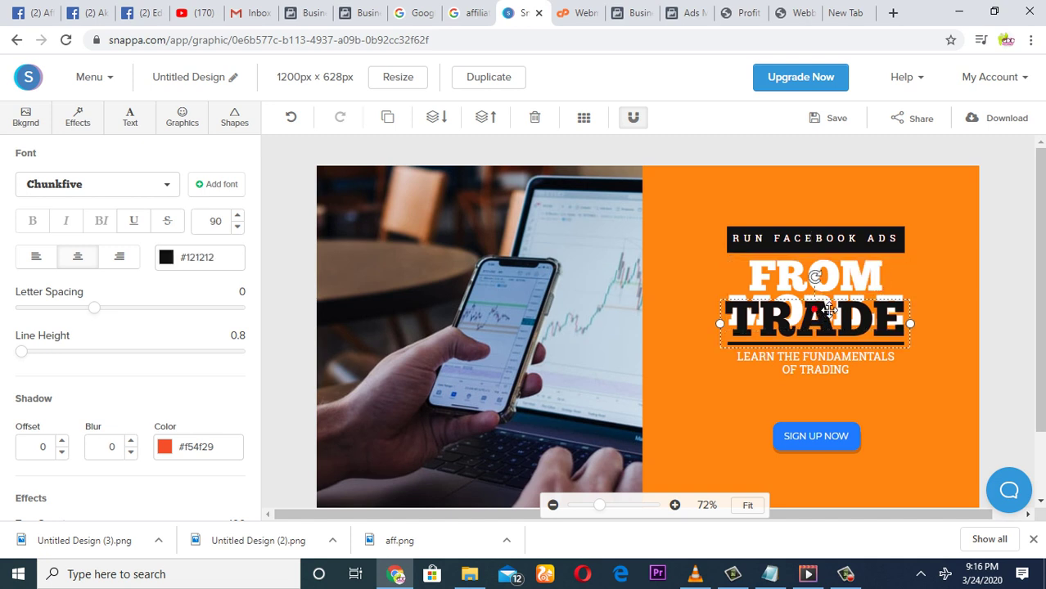
{"action": "left_click_drag", "start_coordinate": [829, 310], "coordinate": [823, 388]}
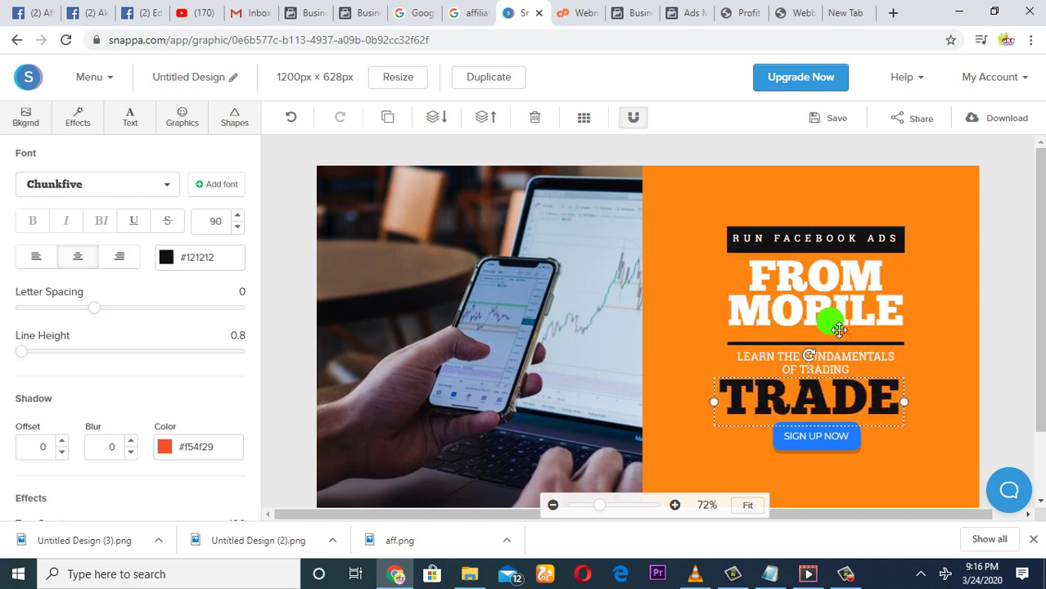
{"action": "left_click", "coordinate": [839, 311]}
{"action": "double_click", "coordinate": [839, 310]}
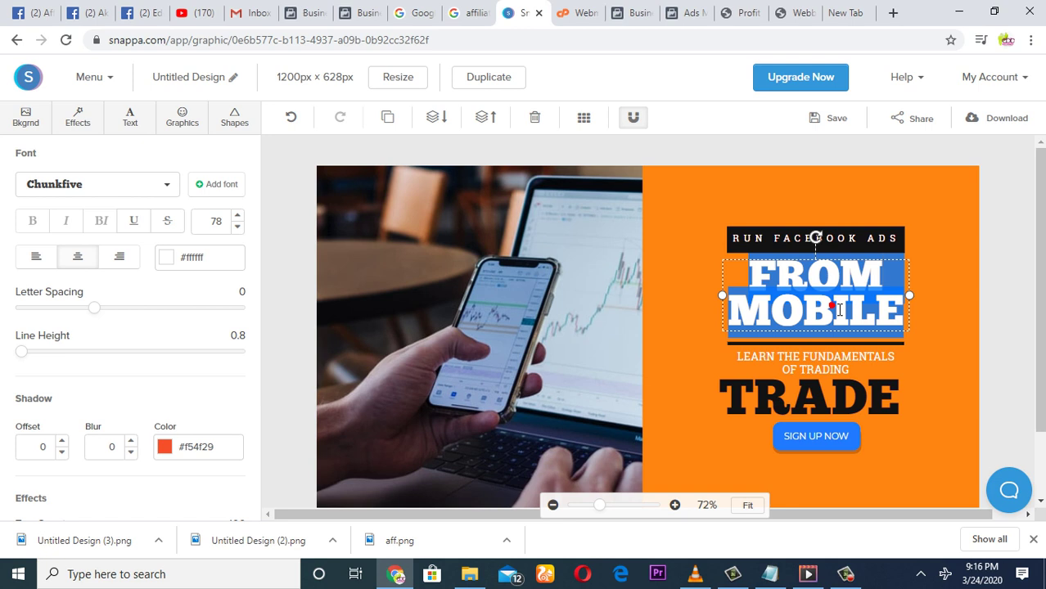
{"action": "left_click_drag", "start_coordinate": [712, 297], "coordinate": [752, 323]}
{"action": "left_click", "coordinate": [734, 313]}
{"action": "type", "text": "Y"}
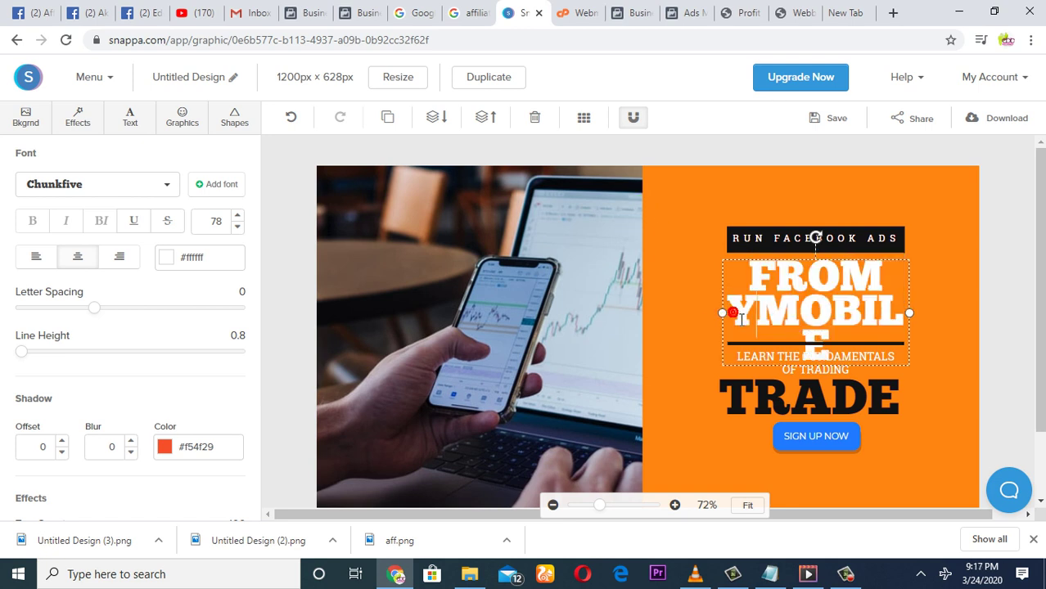
{"action": "type", "text": "OUR"}
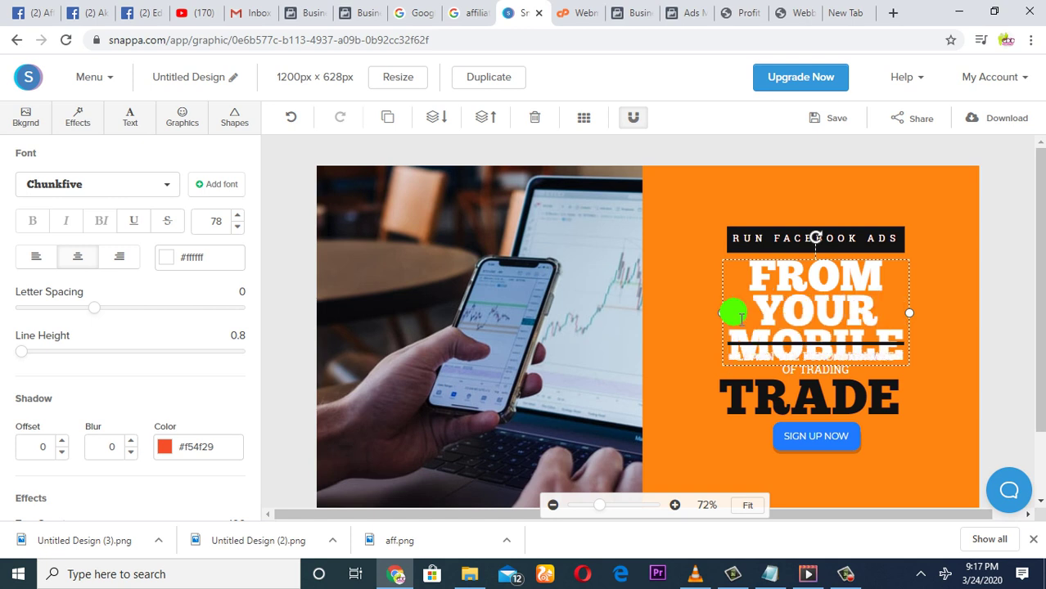
Reduce the FROM YOUR MOBILE heading to font size 52 so it fits on two lines.
{"action": "left_click", "coordinate": [237, 228]}
{"action": "left_click", "coordinate": [243, 229]}
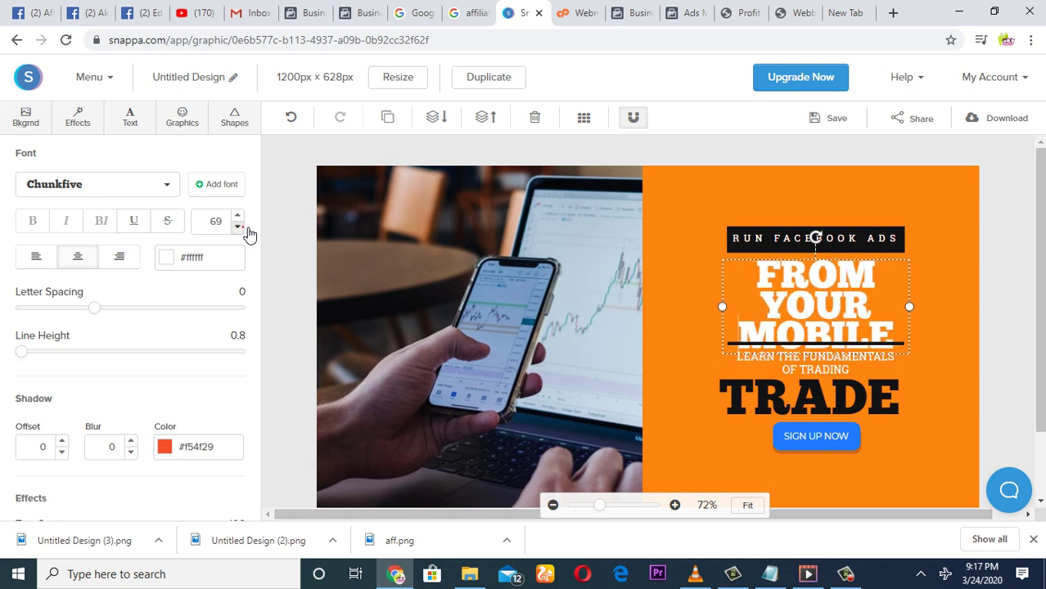
{"action": "left_click", "coordinate": [244, 229]}
{"action": "left_click", "coordinate": [244, 229]}
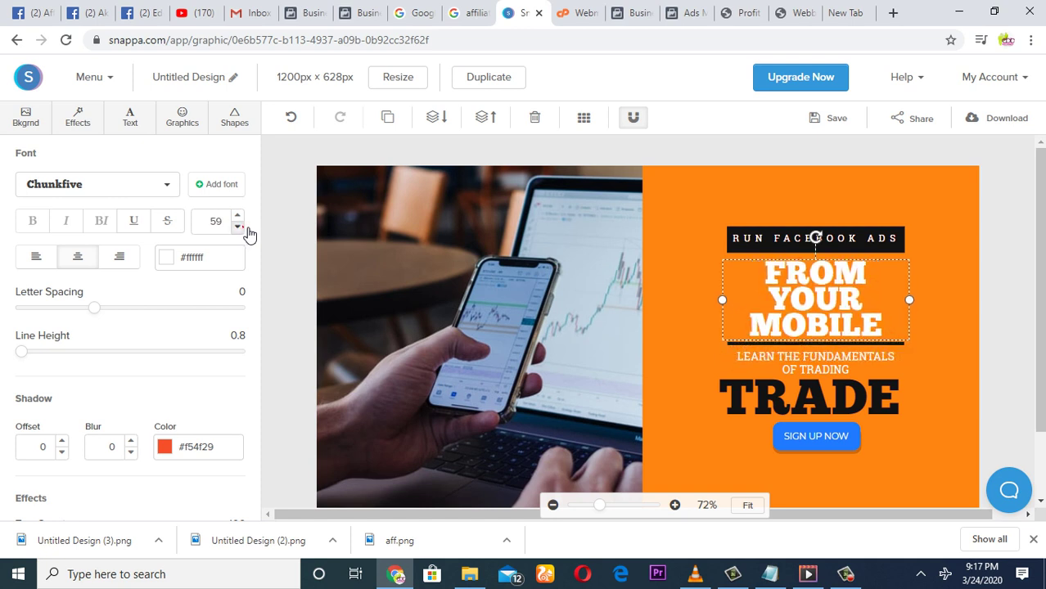
{"action": "left_click", "coordinate": [244, 229]}
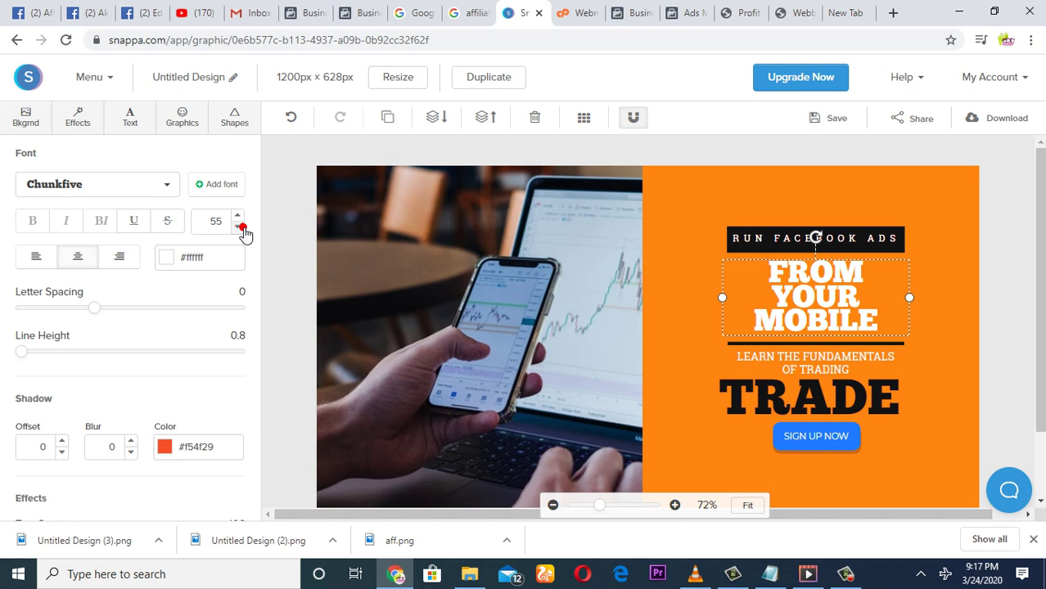
{"action": "left_click", "coordinate": [238, 228]}
{"action": "left_click", "coordinate": [238, 227]}
{"action": "left_click", "coordinate": [238, 228]}
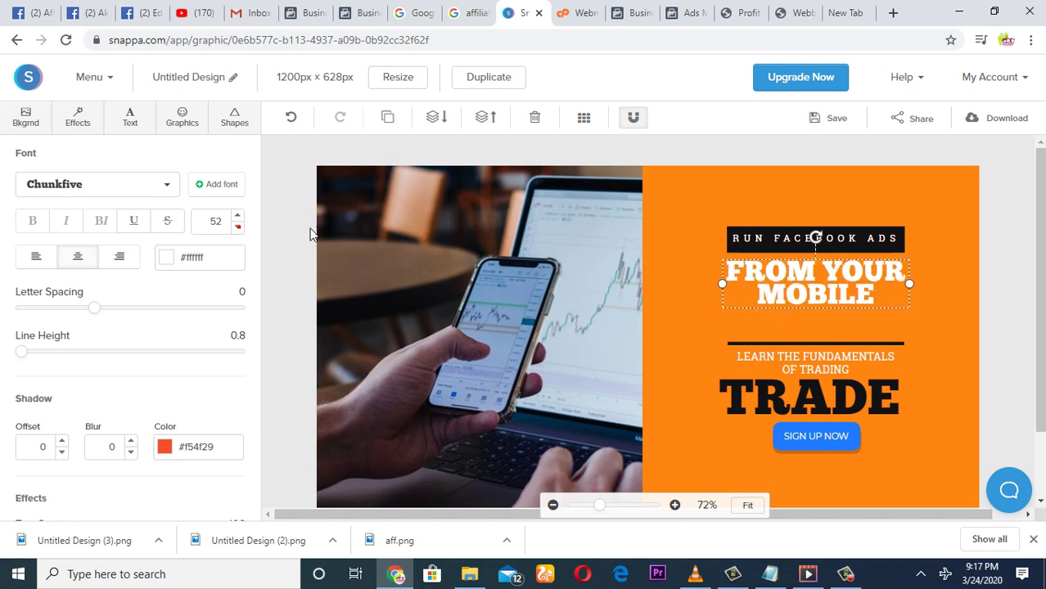
Replace RUN FACEBOOK ADS in the black strip with EXPLODE YOUR BUSINESS.
{"action": "double_click", "coordinate": [789, 245]}
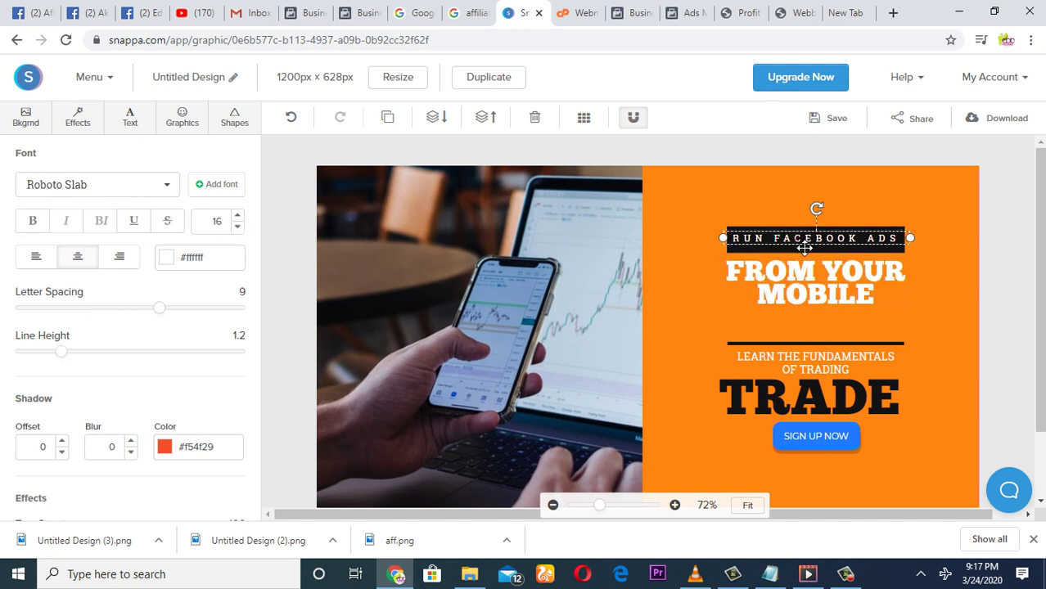
{"action": "left_click", "coordinate": [785, 244]}
{"action": "left_click_drag", "start_coordinate": [780, 246], "coordinate": [909, 245]}
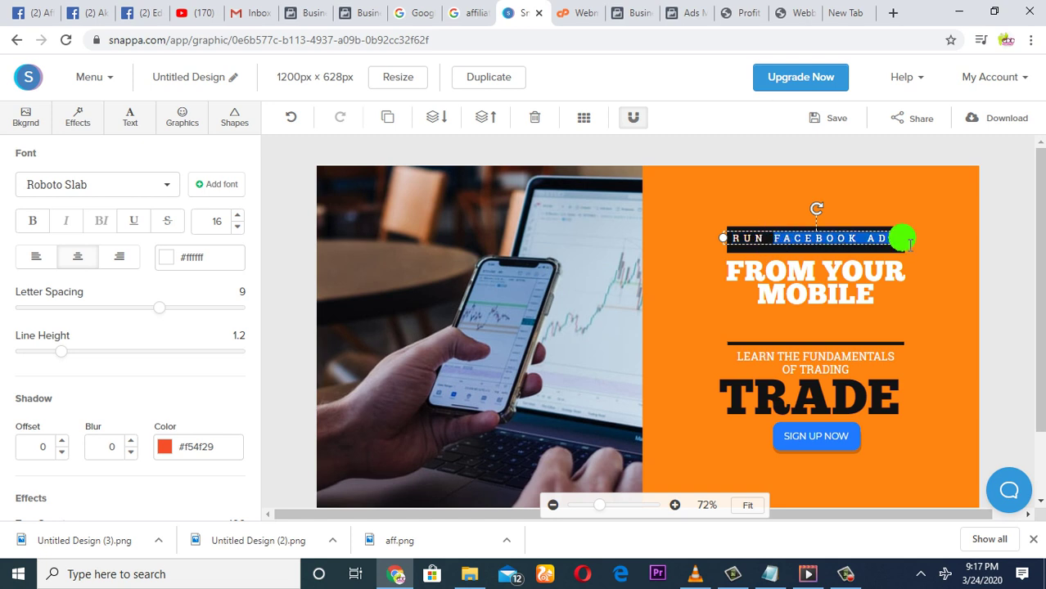
{"action": "type", "text": "P"}
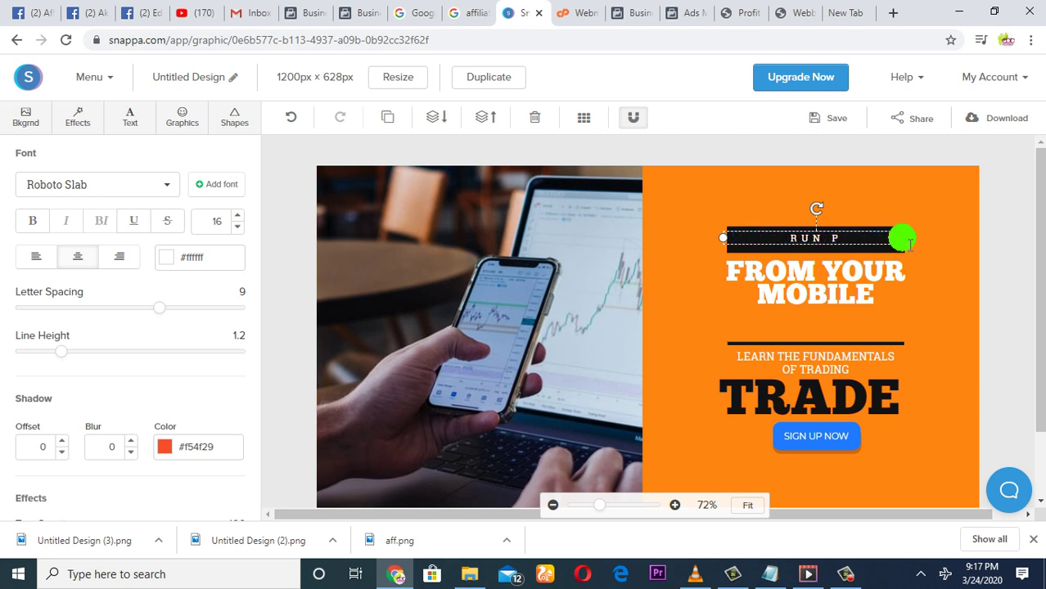
{"action": "type", "text": "ROFY"}
{"action": "key", "text": "BackSpace"}
{"action": "key", "text": "BackSpace"}
{"action": "key", "text": "BackSpace"}
{"action": "key", "text": "BackSpace"}
{"action": "key", "text": "BackSpace"}
{"action": "key", "text": "BackSpace"}
{"action": "type", "text": "PLODE"}
{"action": "type", "text": " YOUR"}
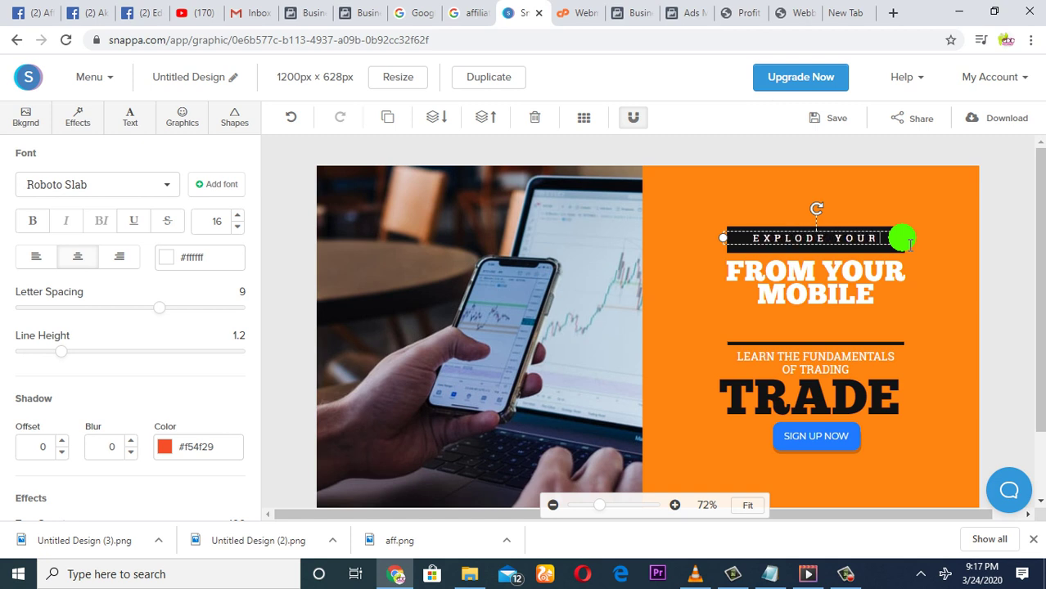
{"action": "type", "text": " B"}
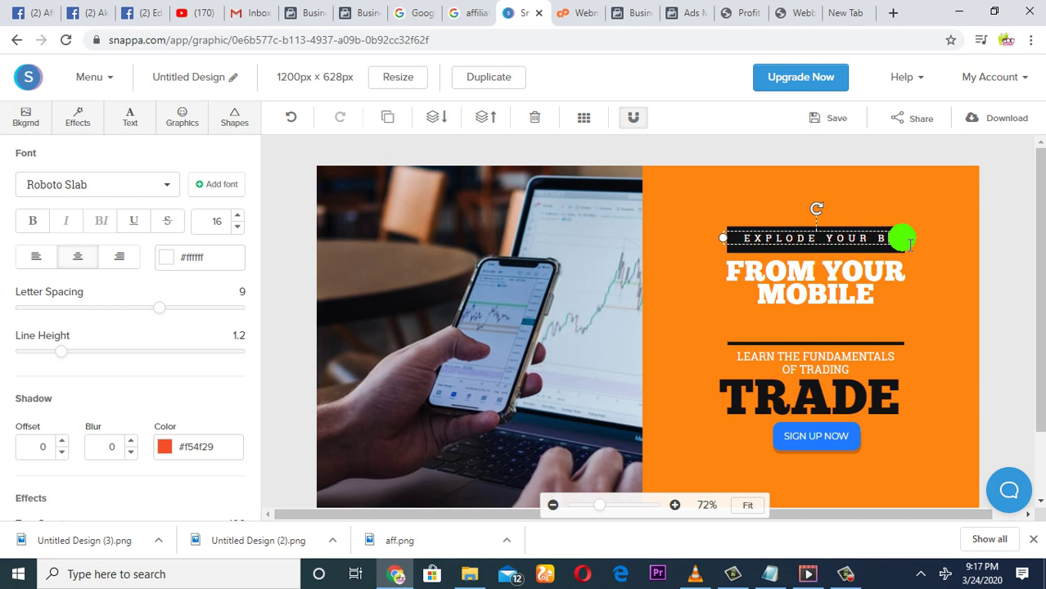
{"action": "type", "text": "USINESS"}
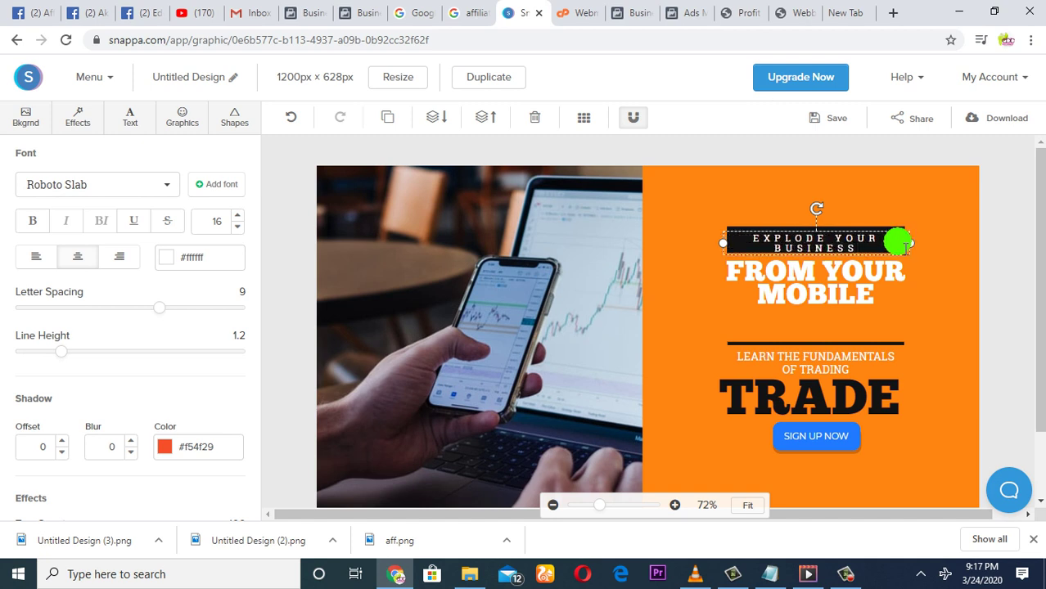
{"action": "left_click", "coordinate": [864, 284]}
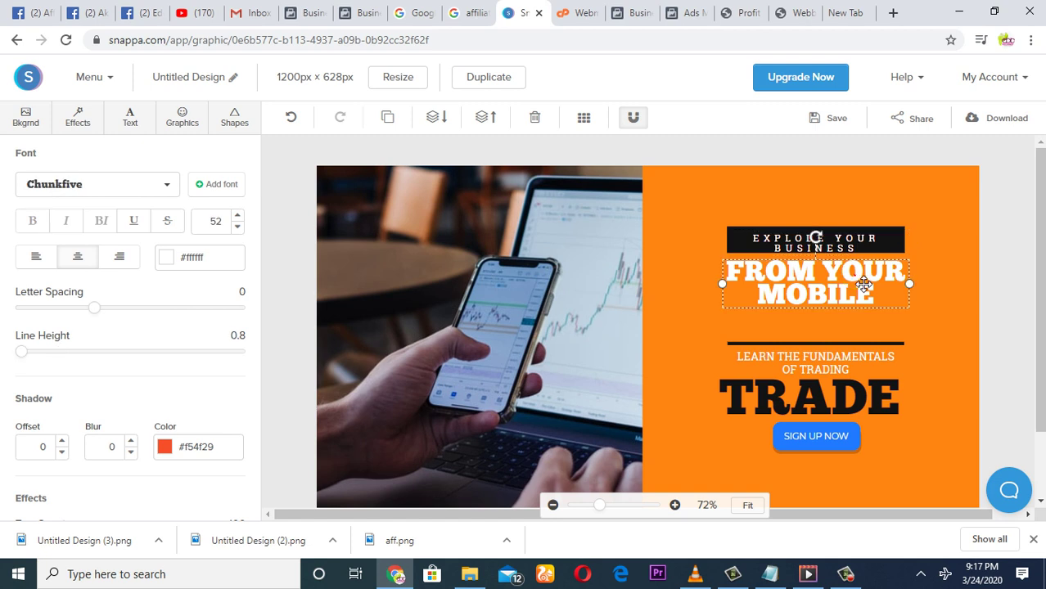
Replace FROM YOUR MOBILE with 'WITH FACEBOOK' and shrink it to fit one line.
{"action": "double_click", "coordinate": [864, 285]}
{"action": "type", "text": "WIT"}
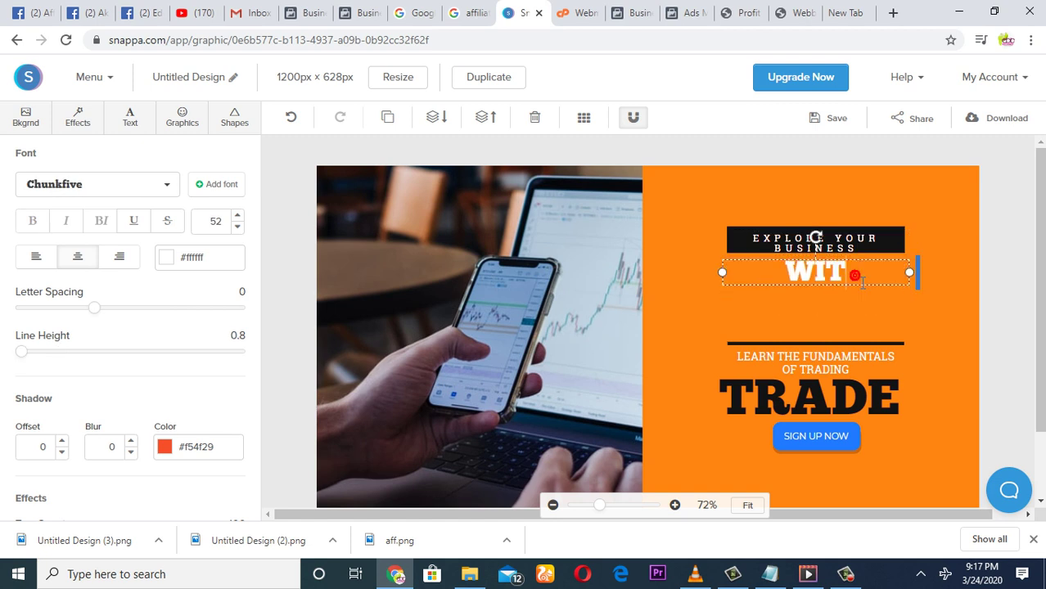
{"action": "type", "text": "H"}
{"action": "type", "text": " FORCE"}
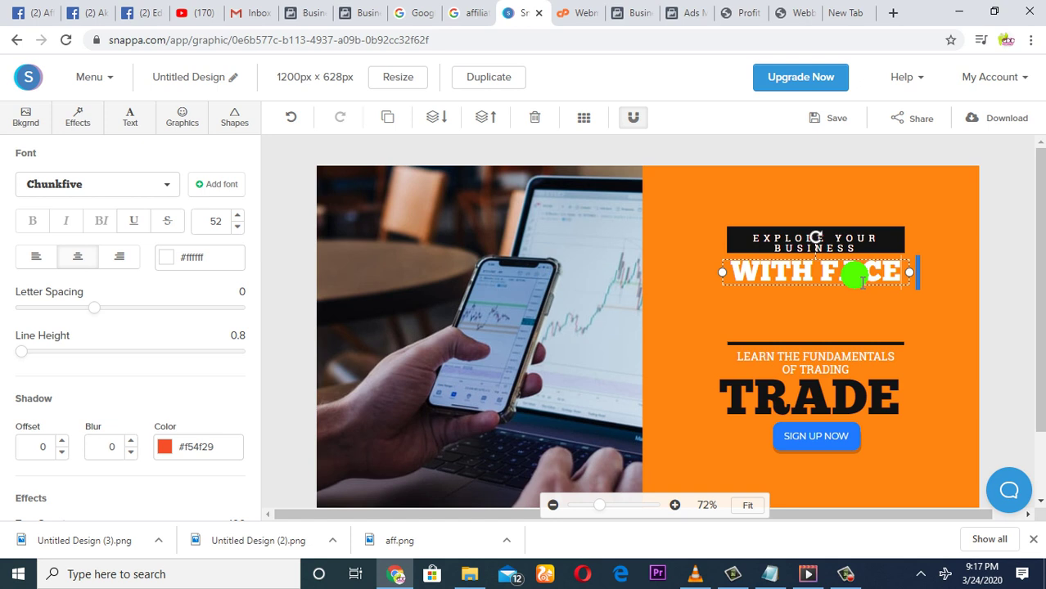
{"action": "type", "text": "BOOK"}
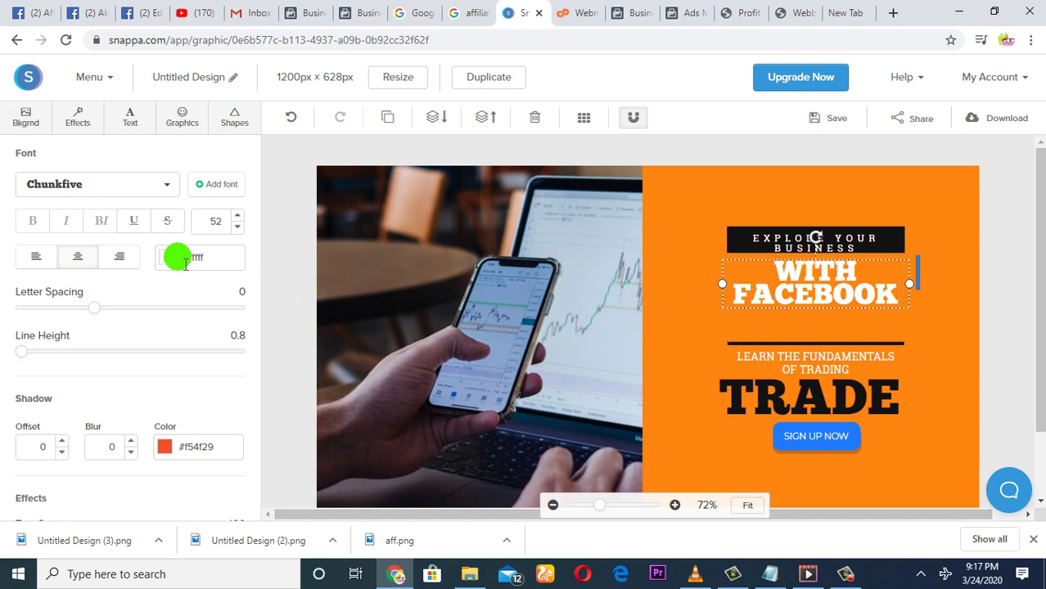
{"action": "left_click", "coordinate": [237, 228]}
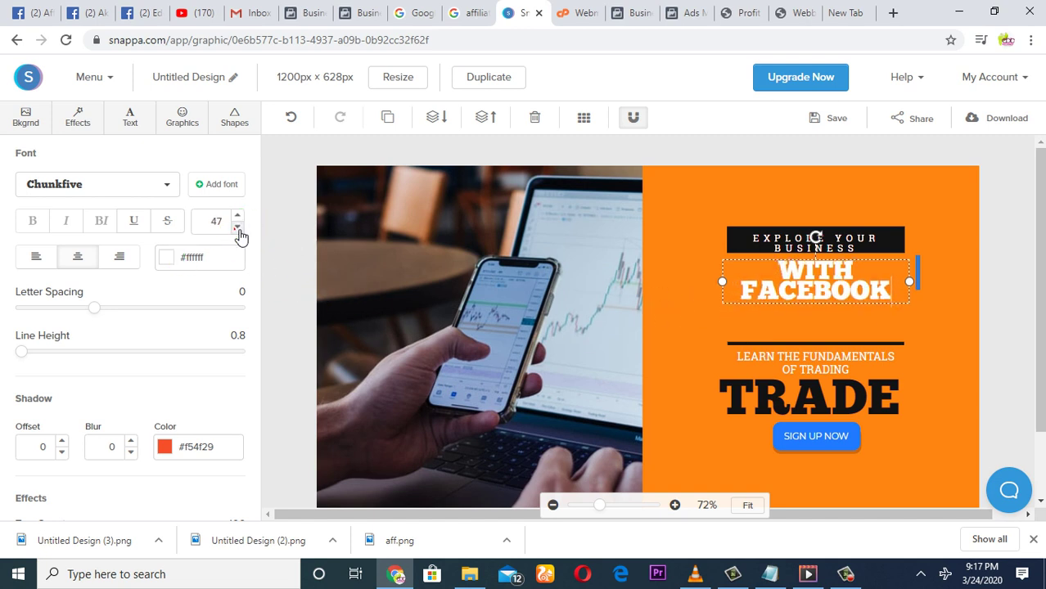
{"action": "left_click", "coordinate": [237, 228]}
{"action": "left_click", "coordinate": [238, 228]}
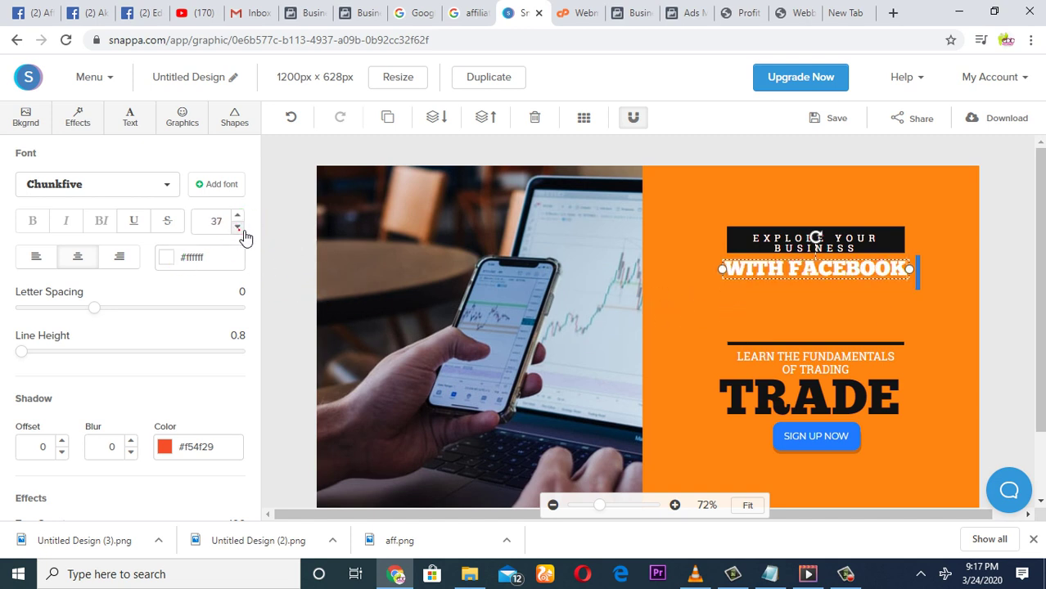
{"action": "left_click", "coordinate": [237, 227]}
Centre WITH FACEBOOK and EXPLODE YOUR BUSINESS, and move TRADE up beneath them.
{"action": "left_click", "coordinate": [868, 209]}
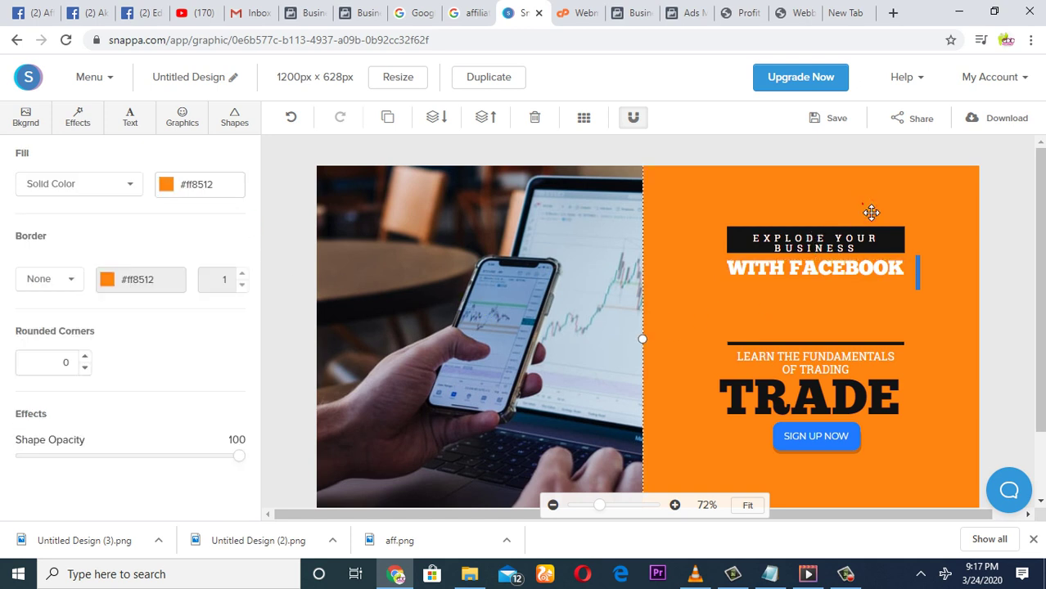
{"action": "left_click_drag", "start_coordinate": [823, 271], "coordinate": [829, 279]}
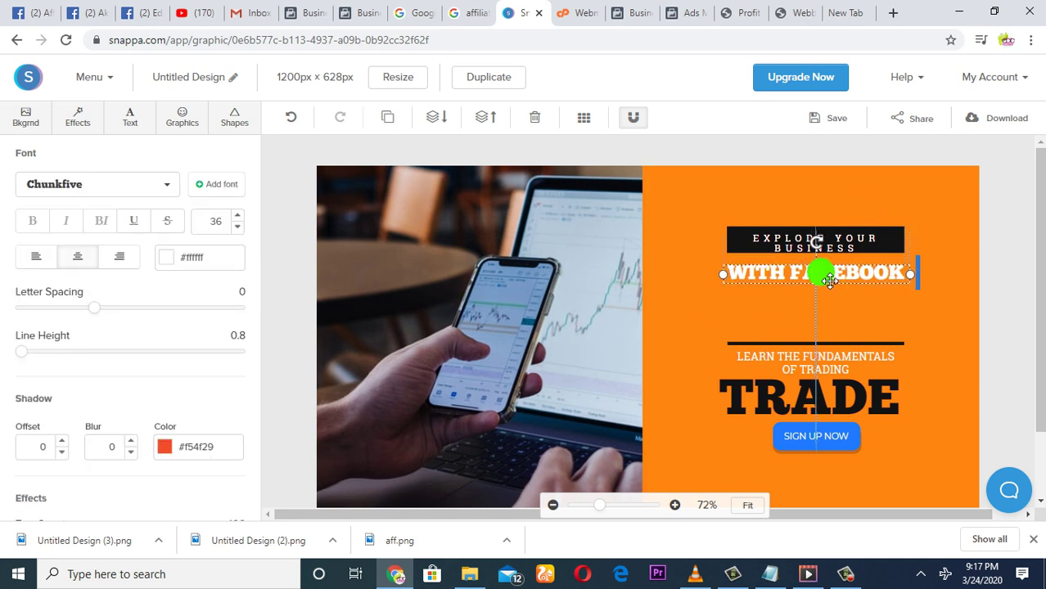
{"action": "left_click", "coordinate": [817, 246]}
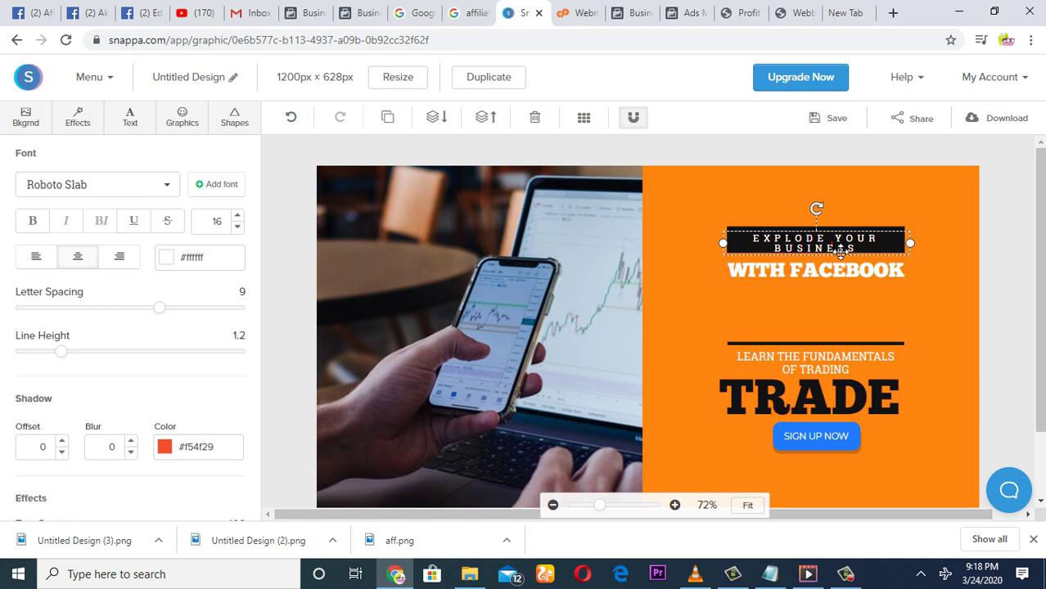
{"action": "left_click_drag", "start_coordinate": [841, 252], "coordinate": [840, 250]}
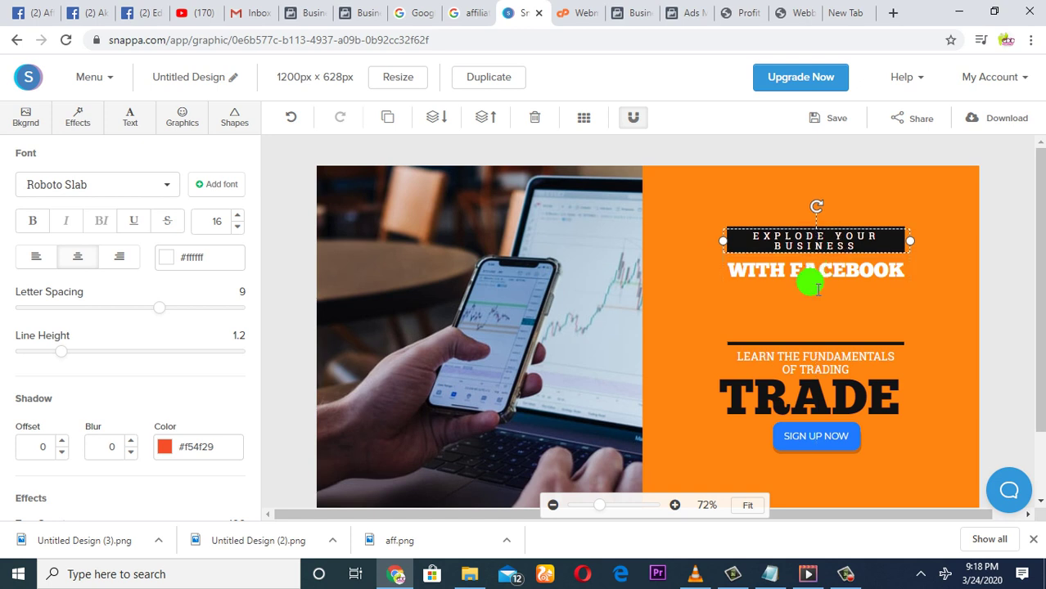
{"action": "left_click_drag", "start_coordinate": [807, 401], "coordinate": [822, 328]}
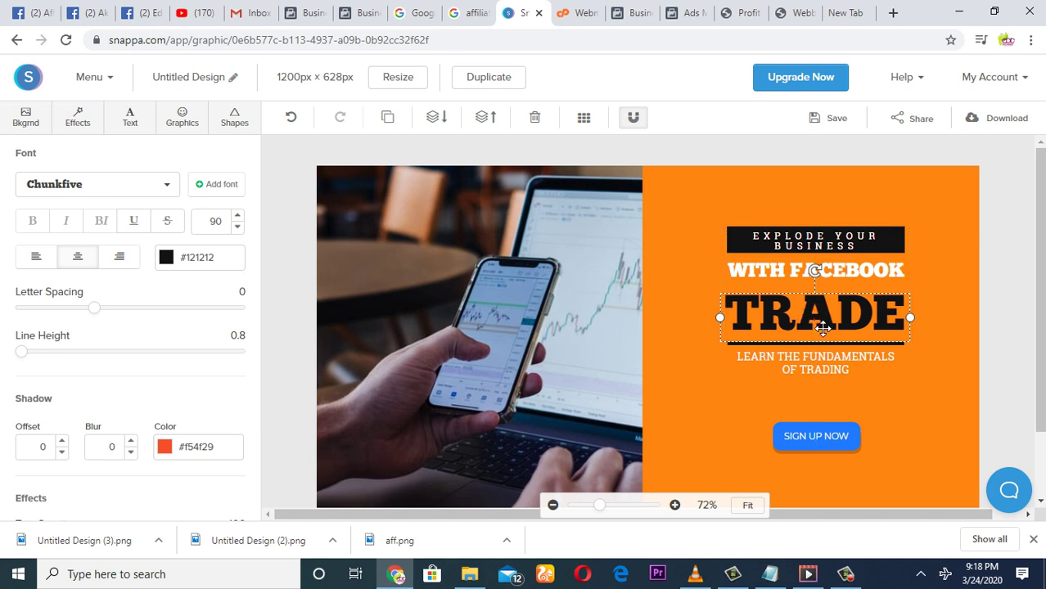
Retype TRADE as '$1 ADS' and the trading subtitle as 'USING YOUR MOBILE AND LAPTOP'.
{"action": "double_click", "coordinate": [822, 328]}
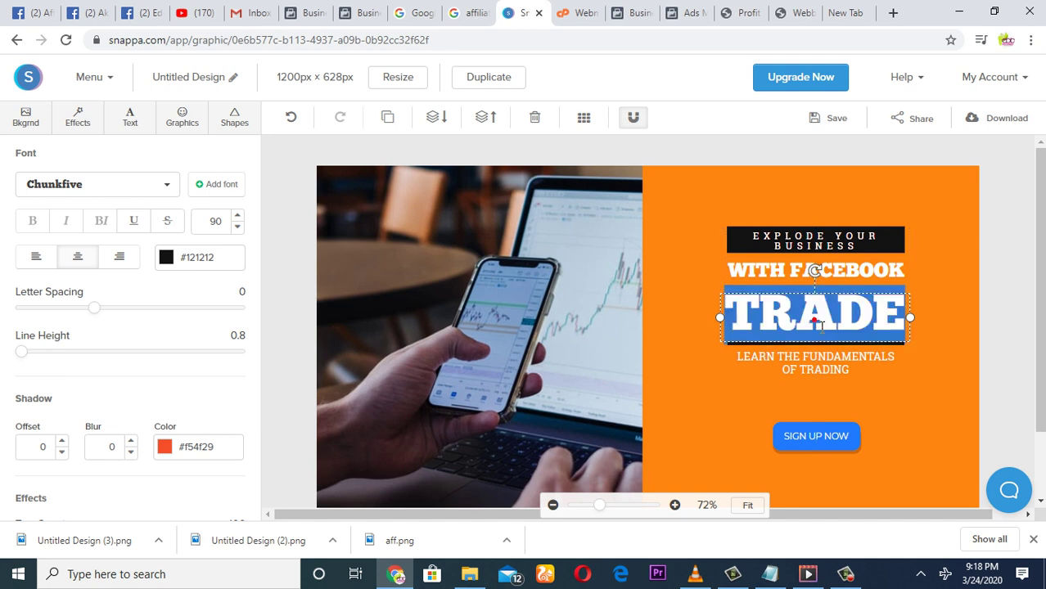
{"action": "type", "text": "$1"}
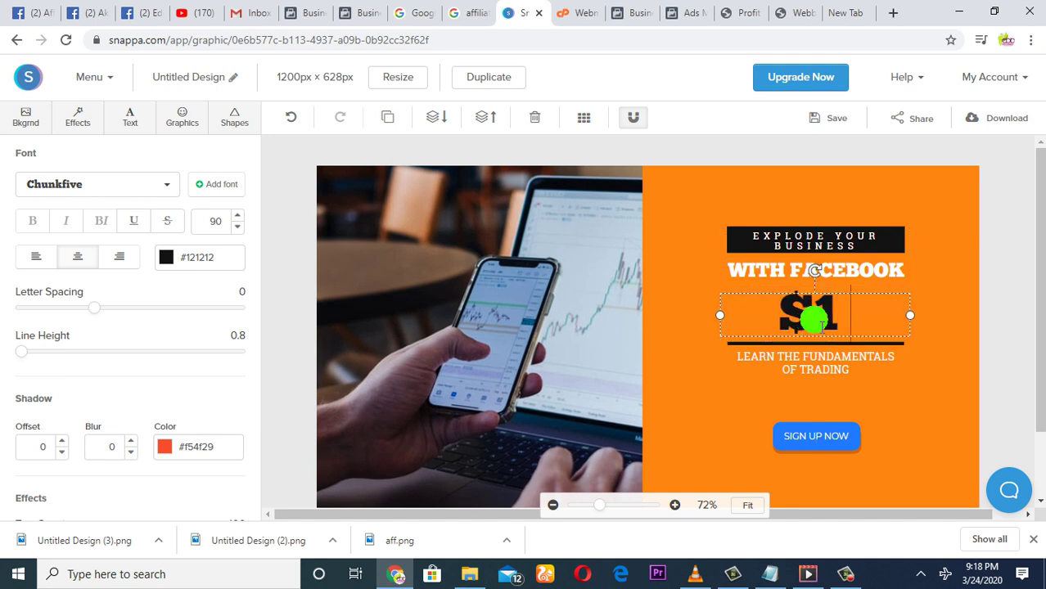
{"action": "type", "text": " ADS"}
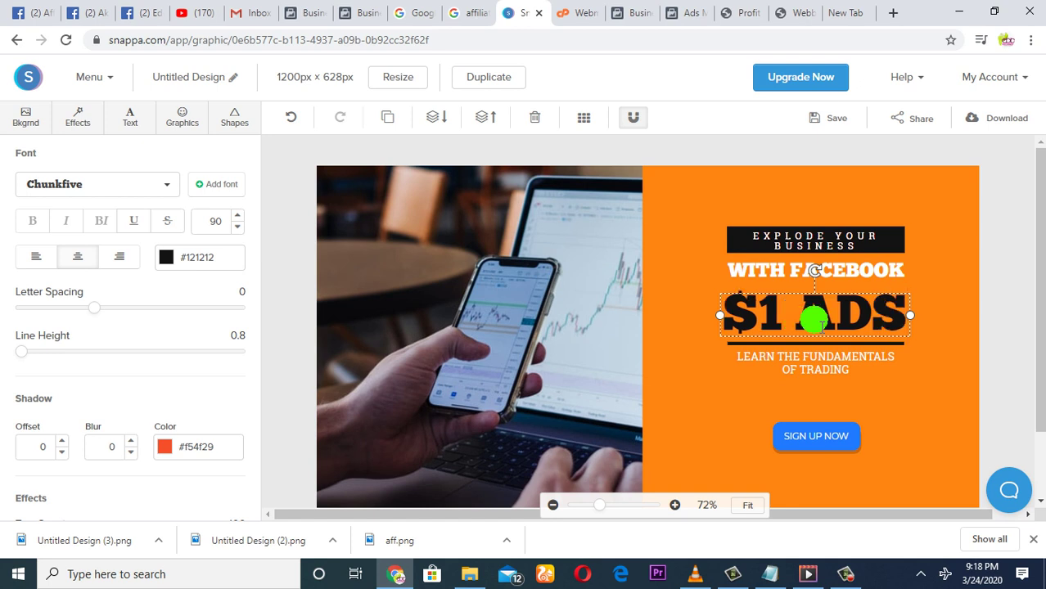
{"action": "left_click", "coordinate": [929, 218]}
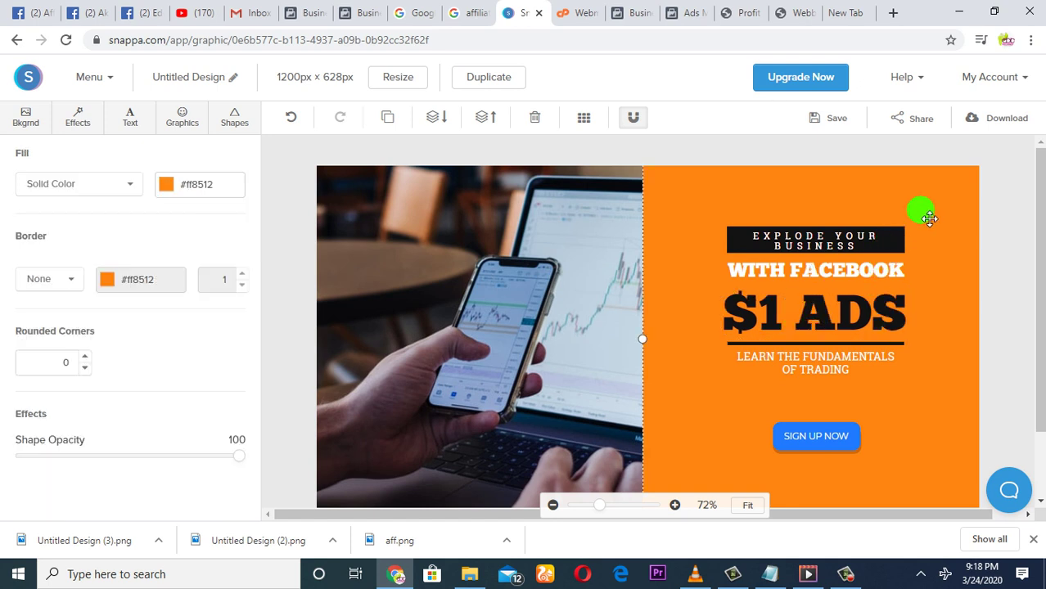
{"action": "left_click", "coordinate": [831, 375]}
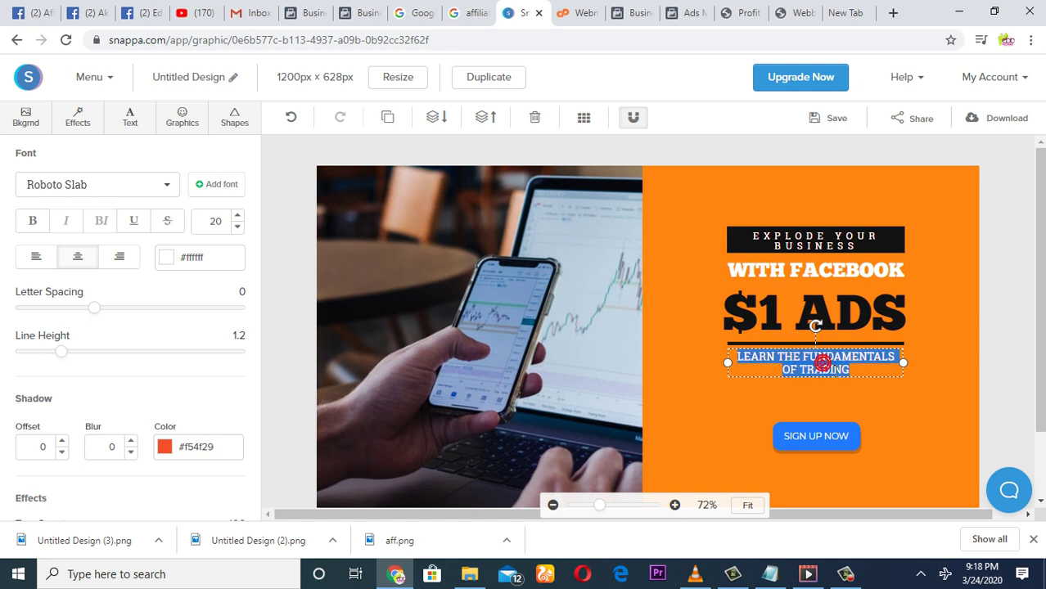
{"action": "type", "text": "USIN"}
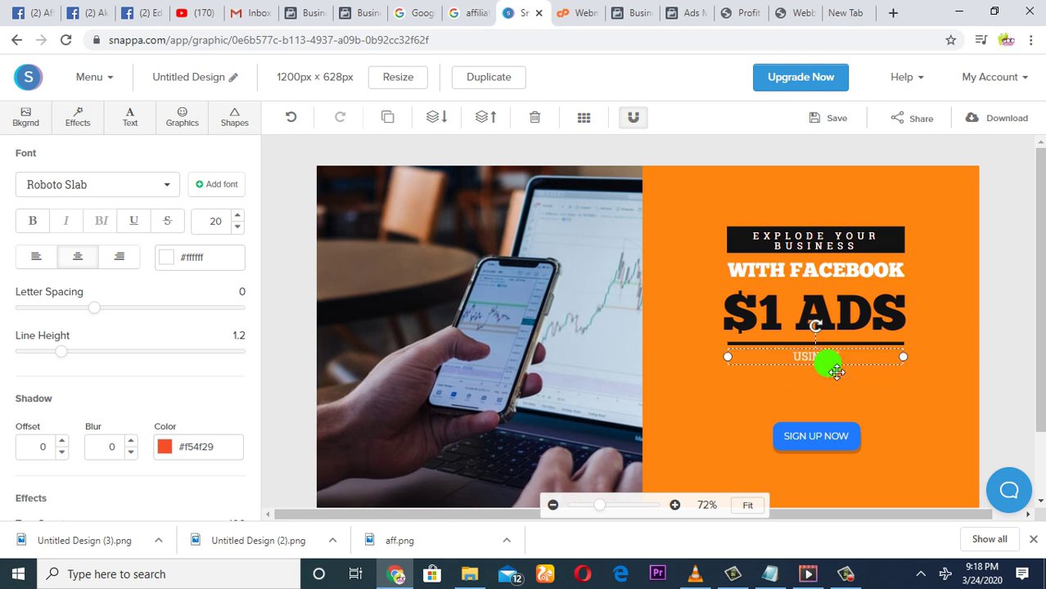
{"action": "type", "text": "G YOUR MO"}
{"action": "type", "text": "BILE AND"}
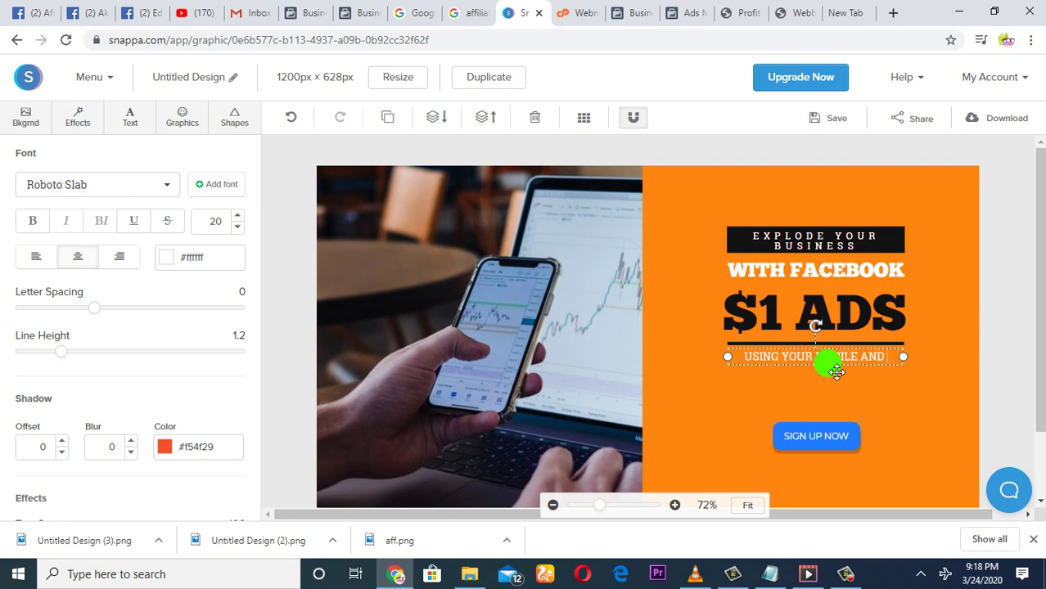
{"action": "type", "text": " LAP"}
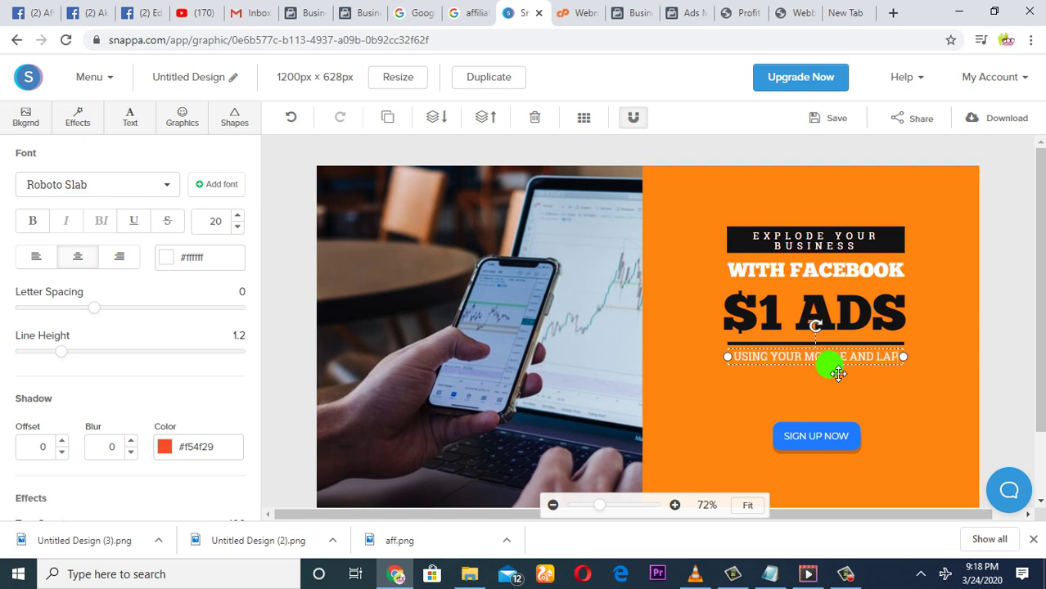
{"action": "type", "text": "TOP"}
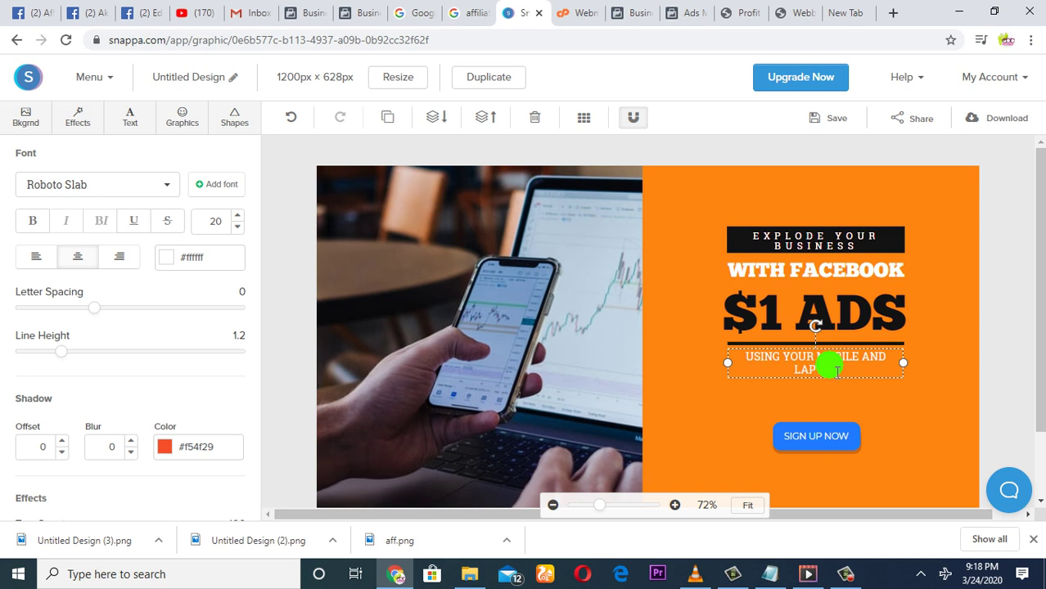
{"action": "left_click", "coordinate": [776, 412]}
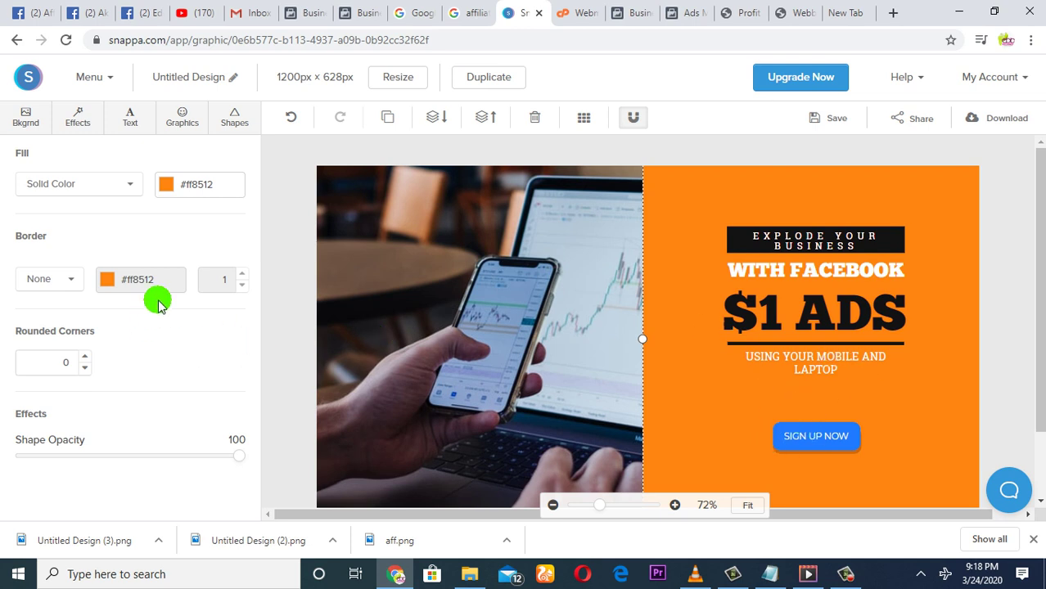
{"action": "left_click", "coordinate": [483, 238]}
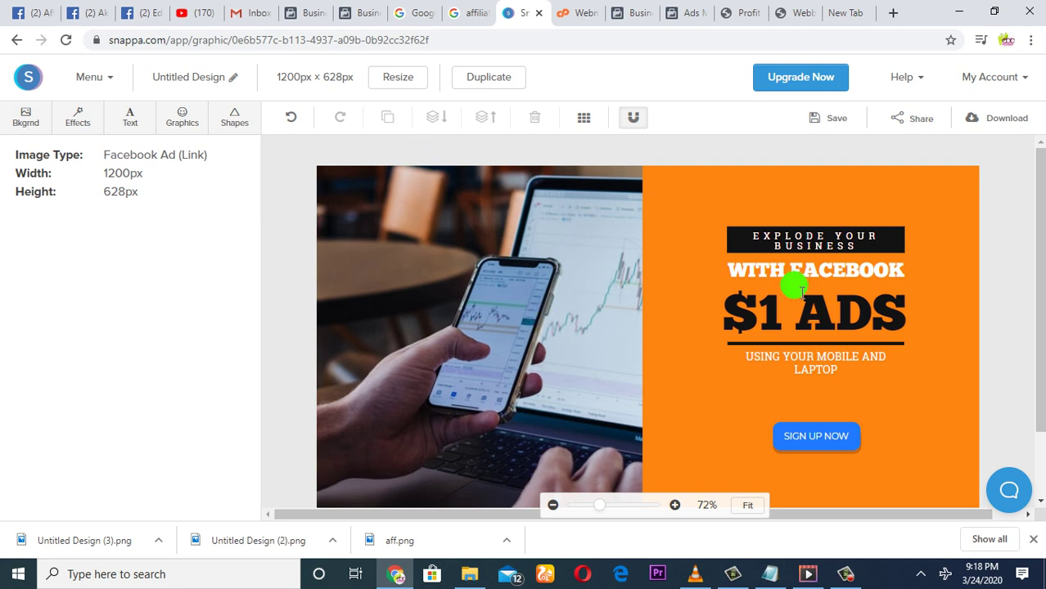
{"action": "scroll", "coordinate": [647, 327], "scroll_direction": "down", "scroll_amount": 2}
{"action": "scroll", "coordinate": [647, 327], "scroll_direction": "up", "scroll_amount": 2}
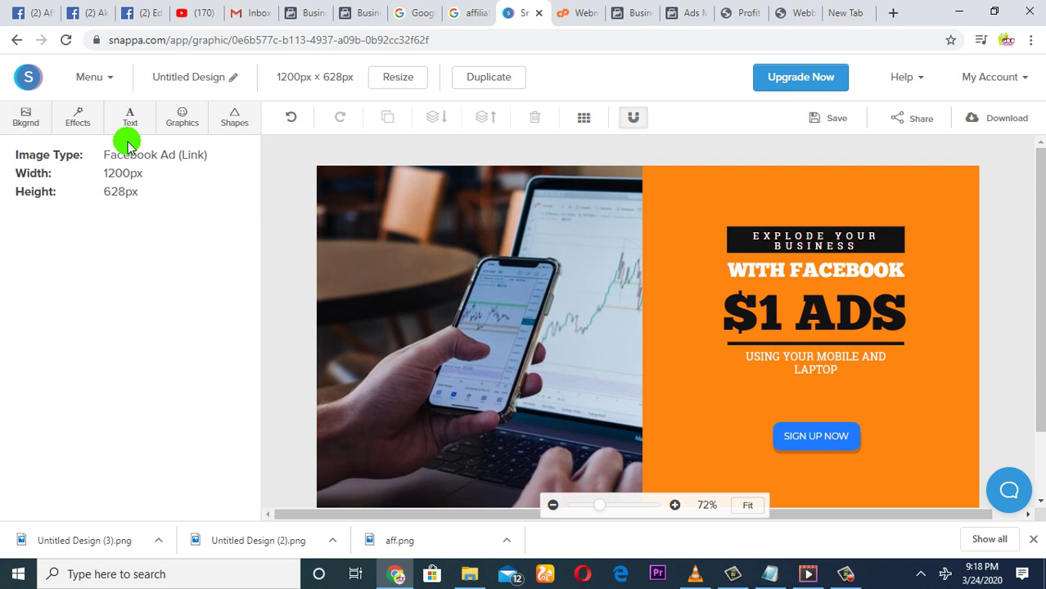
Download the ad as a high-res PNG and show the file in its folder.
{"action": "left_click", "coordinate": [1008, 118]}
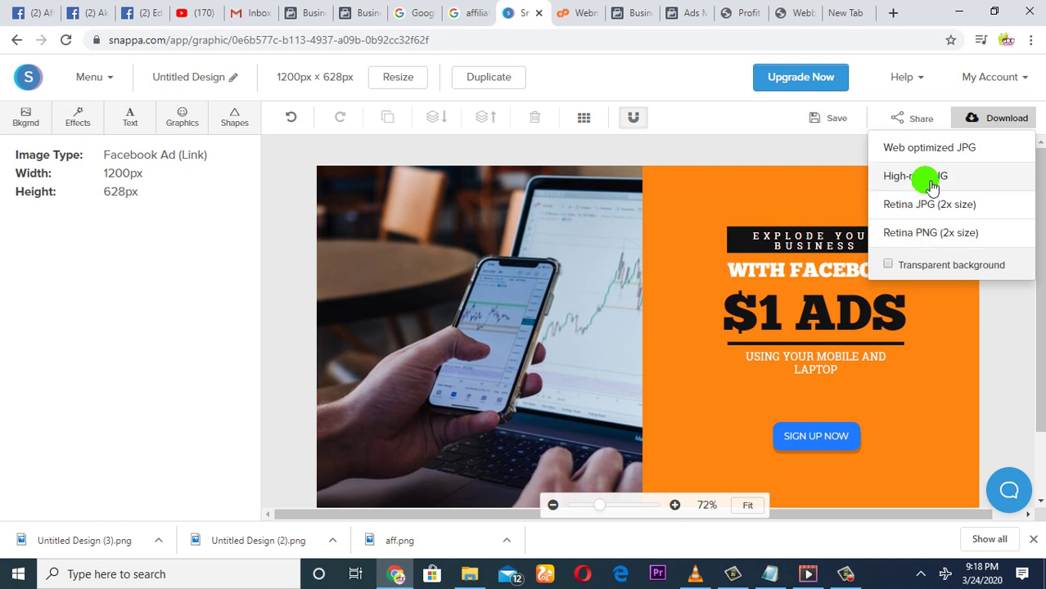
{"action": "left_click", "coordinate": [931, 185]}
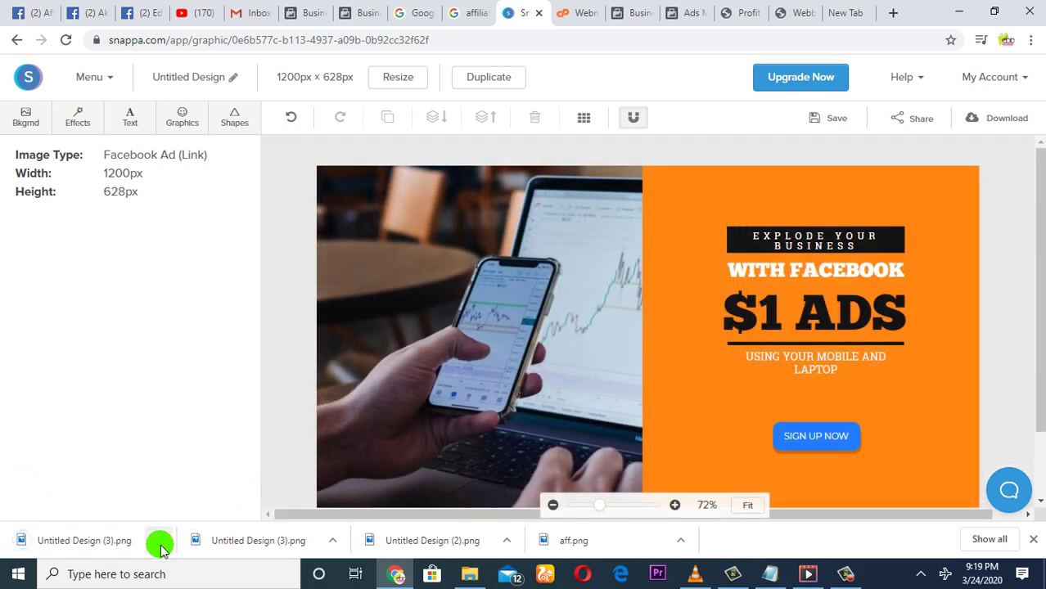
{"action": "right_click", "coordinate": [160, 542]}
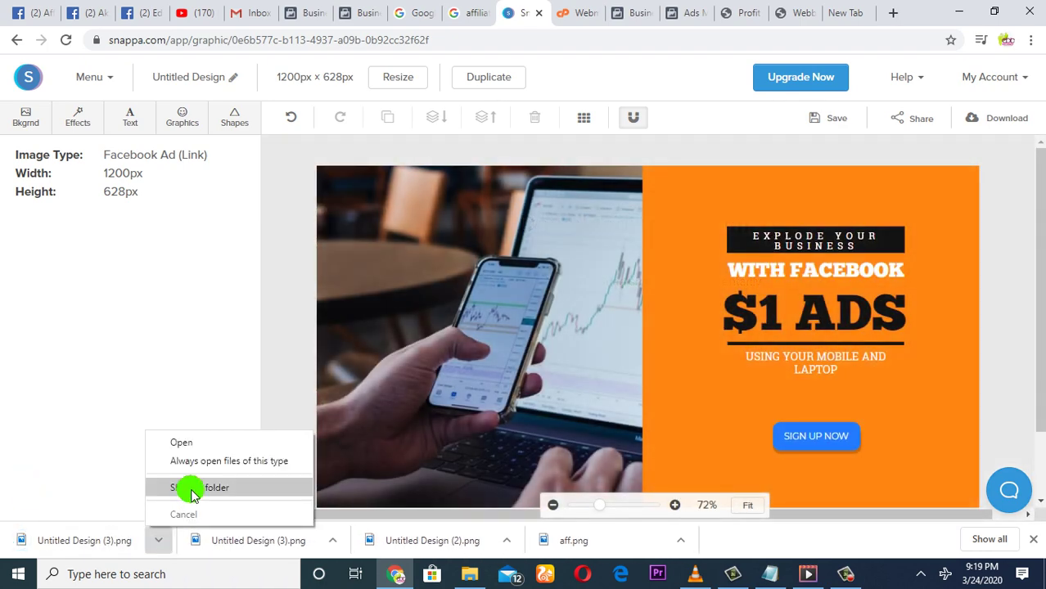
{"action": "left_click", "coordinate": [186, 487]}
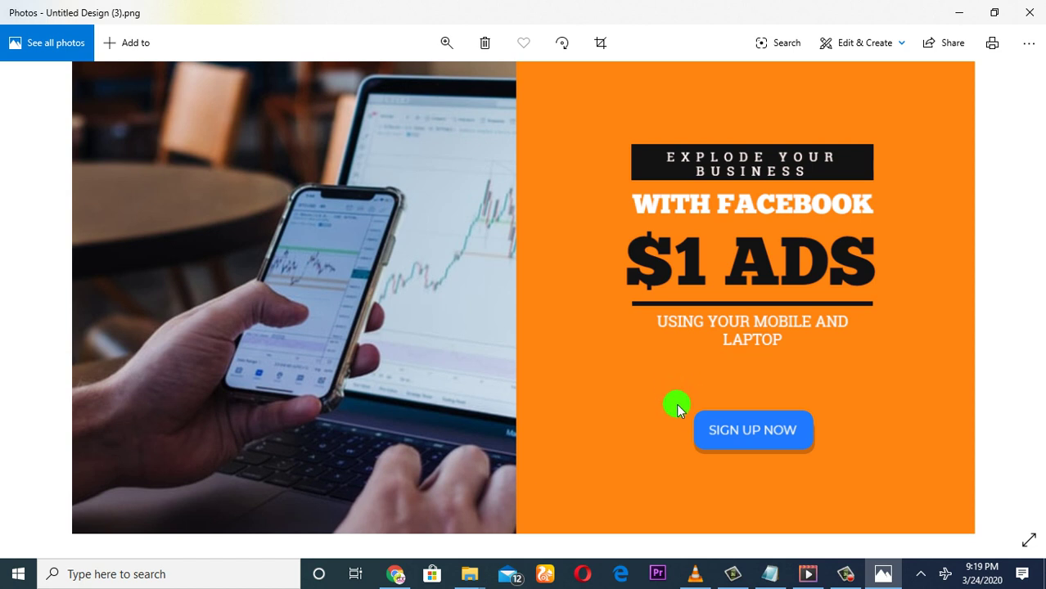
Open Untitled Design (3) in Photos to view the finished ad.
{"action": "left_click", "coordinate": [847, 575]}
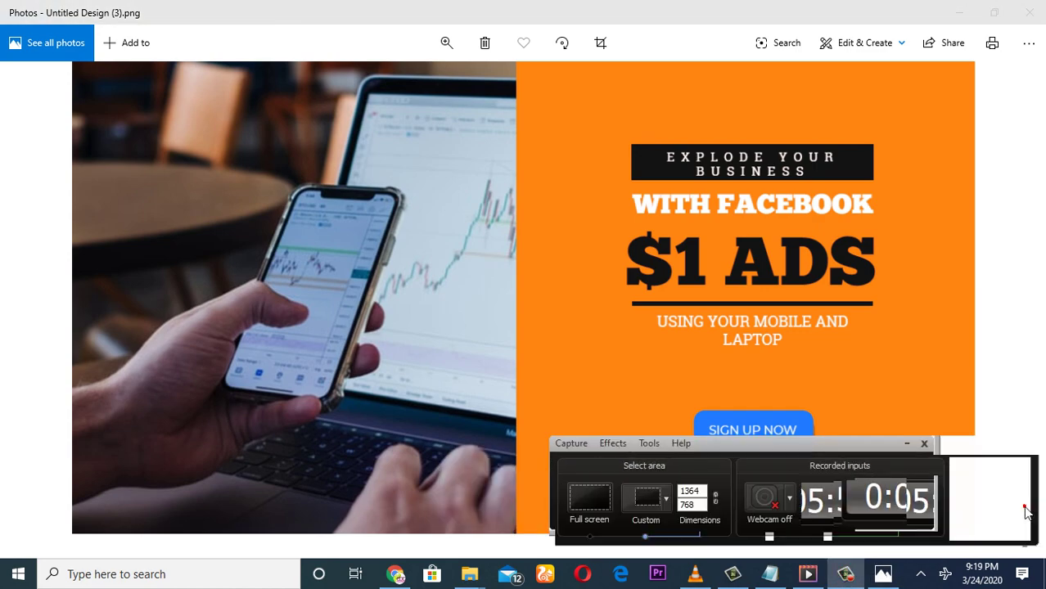